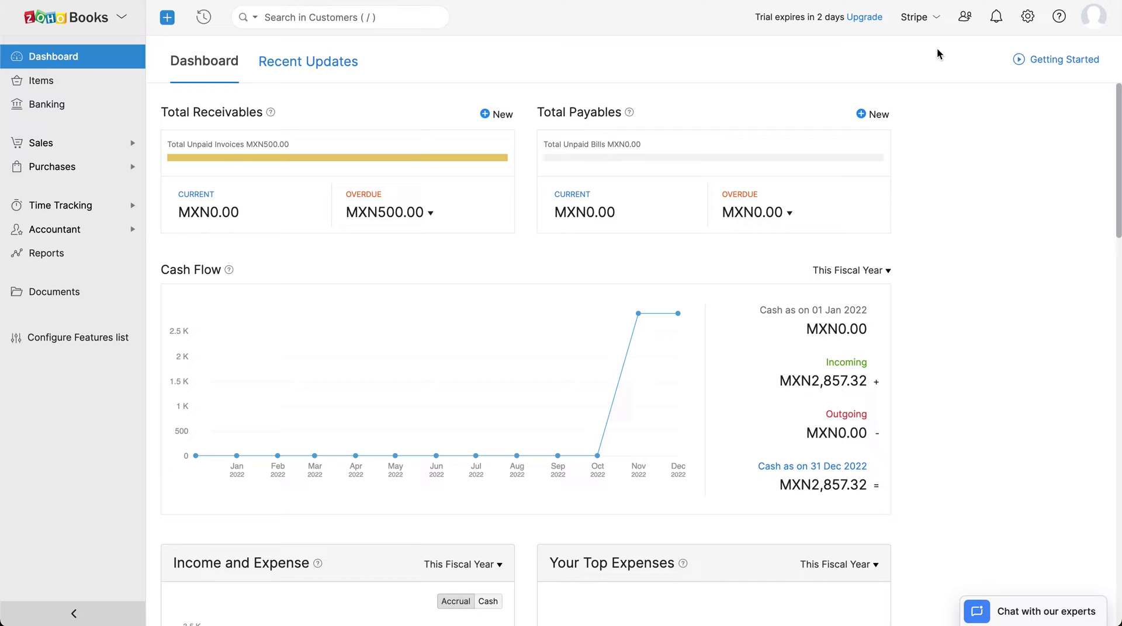
- Open the Online Payments settings and scroll through the gateway cards back up to Stripe
{"action": "left_click", "coordinate": [1026, 18]}
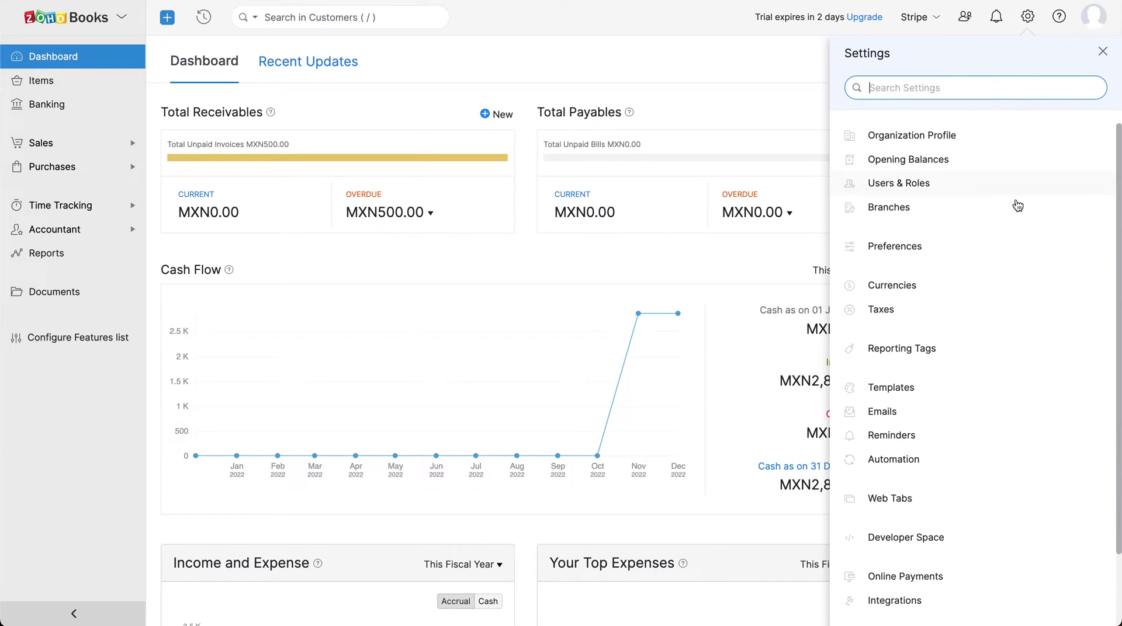
{"action": "left_click", "coordinate": [1015, 582]}
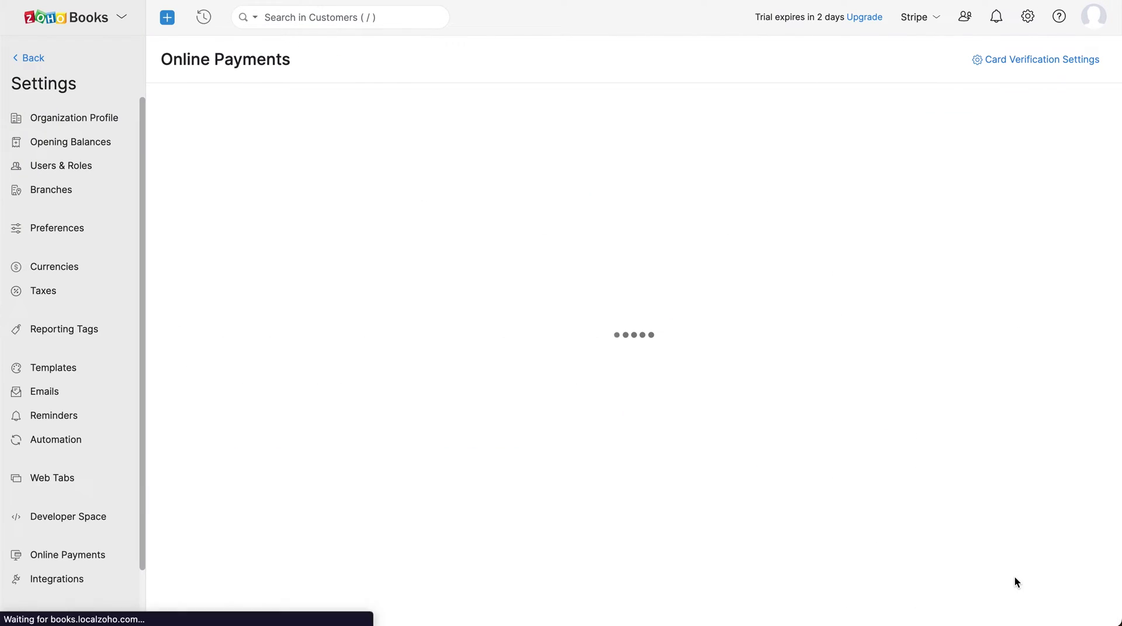
{"action": "scroll", "coordinate": [1014, 571], "scroll_direction": "down", "scroll_amount": 3}
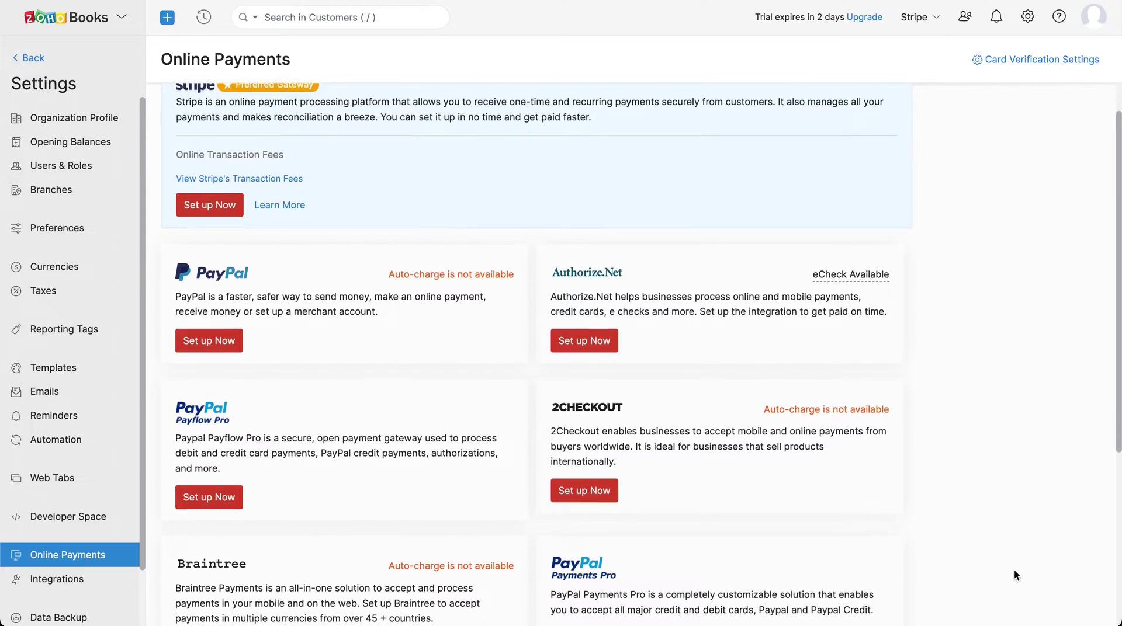
{"action": "scroll", "coordinate": [1015, 569], "scroll_direction": "down", "scroll_amount": 2}
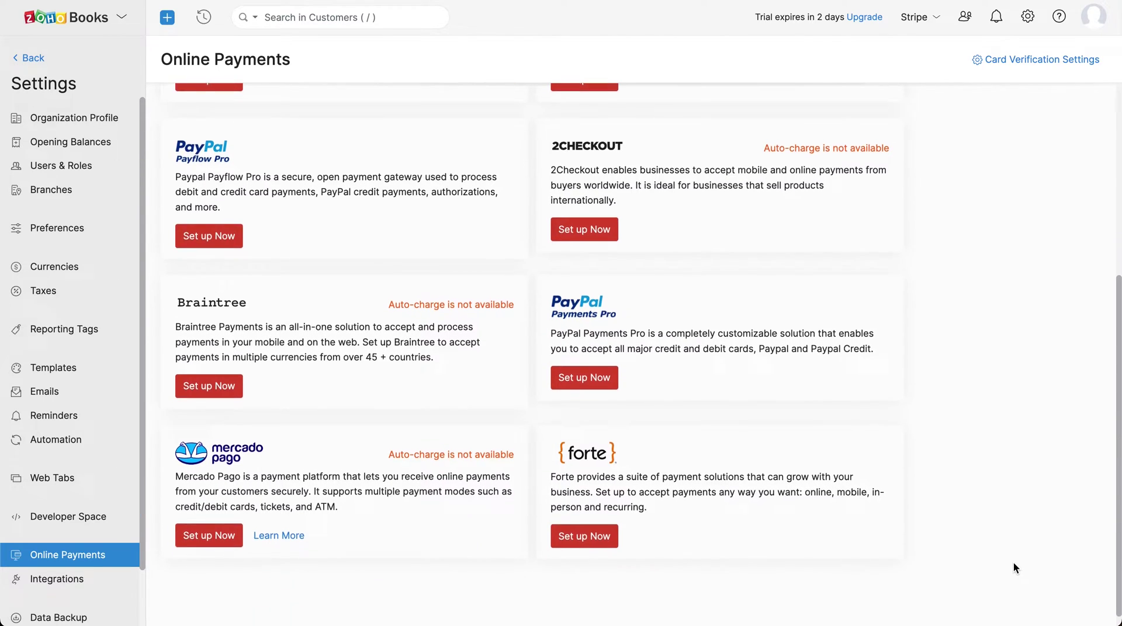
{"action": "scroll", "coordinate": [1011, 558], "scroll_direction": "up", "scroll_amount": 5}
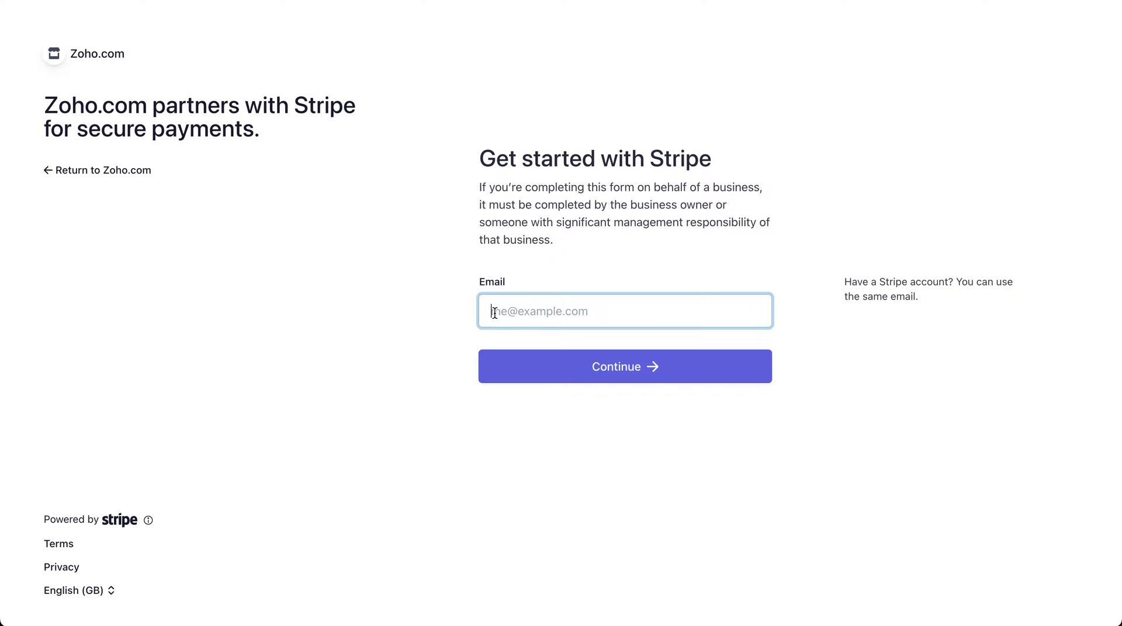
- Log in to Stripe with the account e-mail, password and verification code, then connect the Mexico account
{"action": "key", "text": "super+v"}
{"action": "left_click", "coordinate": [576, 370]}
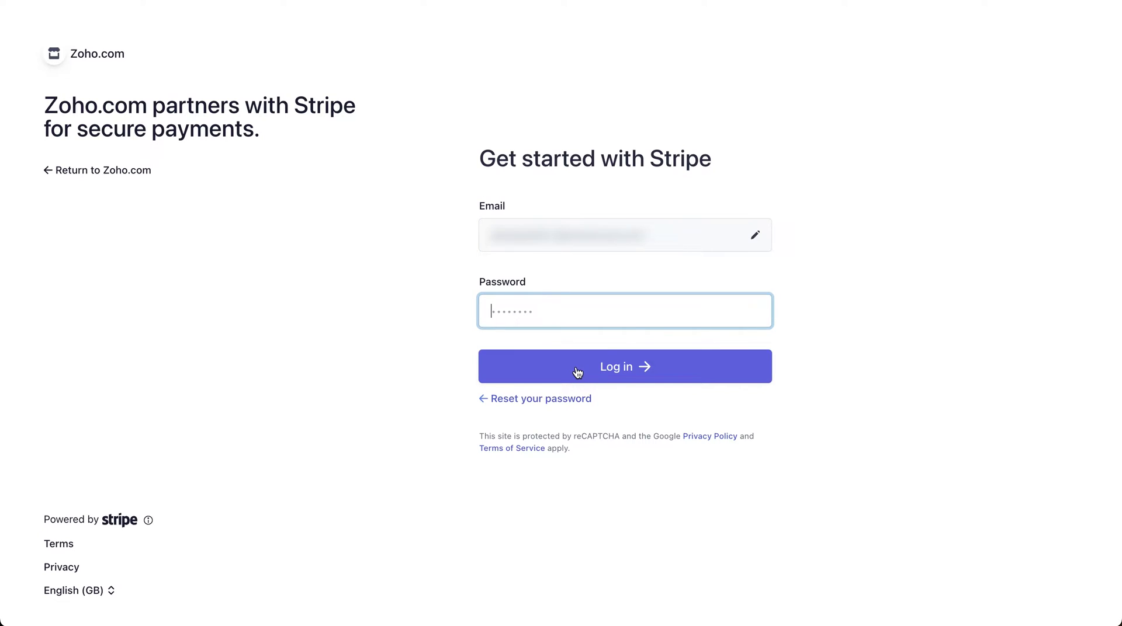
{"action": "key", "text": "super+v"}
{"action": "left_click", "coordinate": [606, 378]}
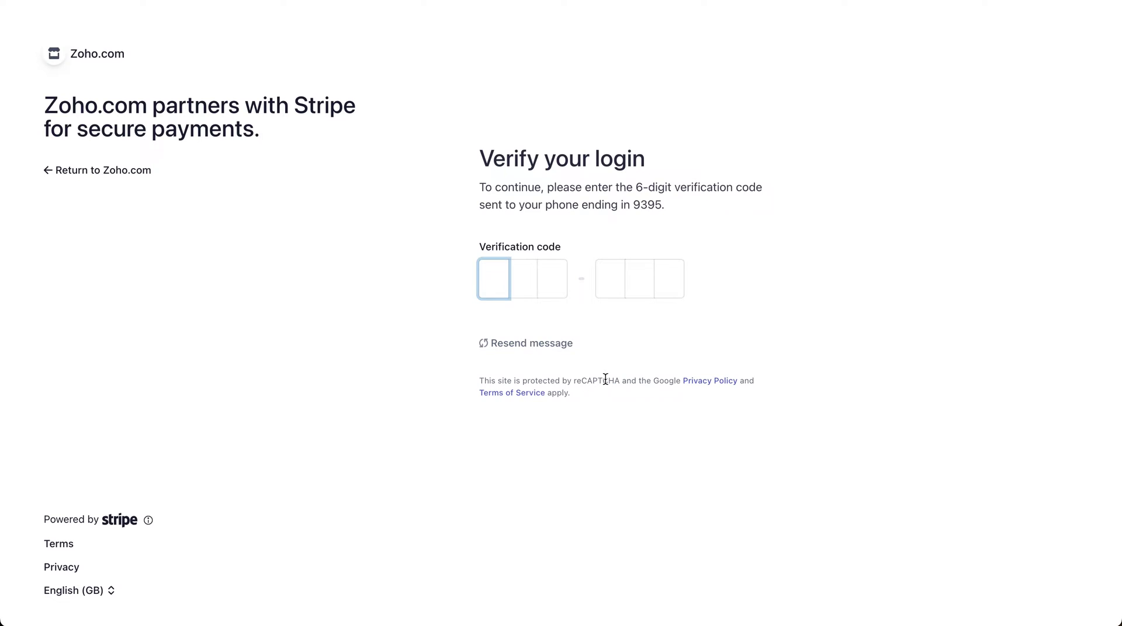
{"action": "key", "text": "super+v"}
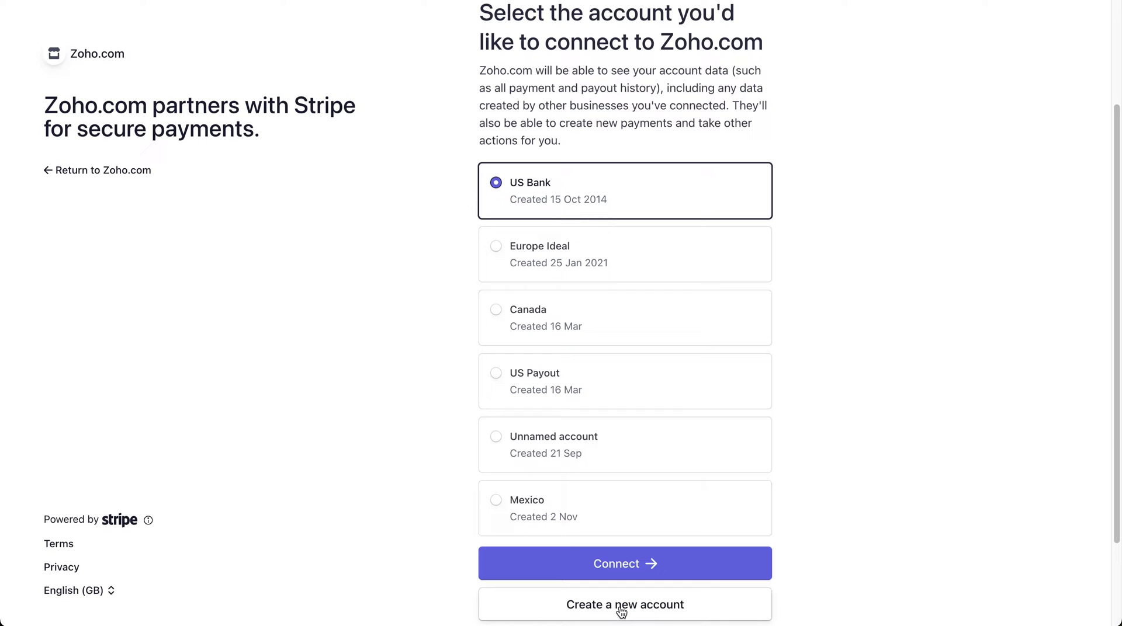
{"action": "left_click", "coordinate": [495, 506]}
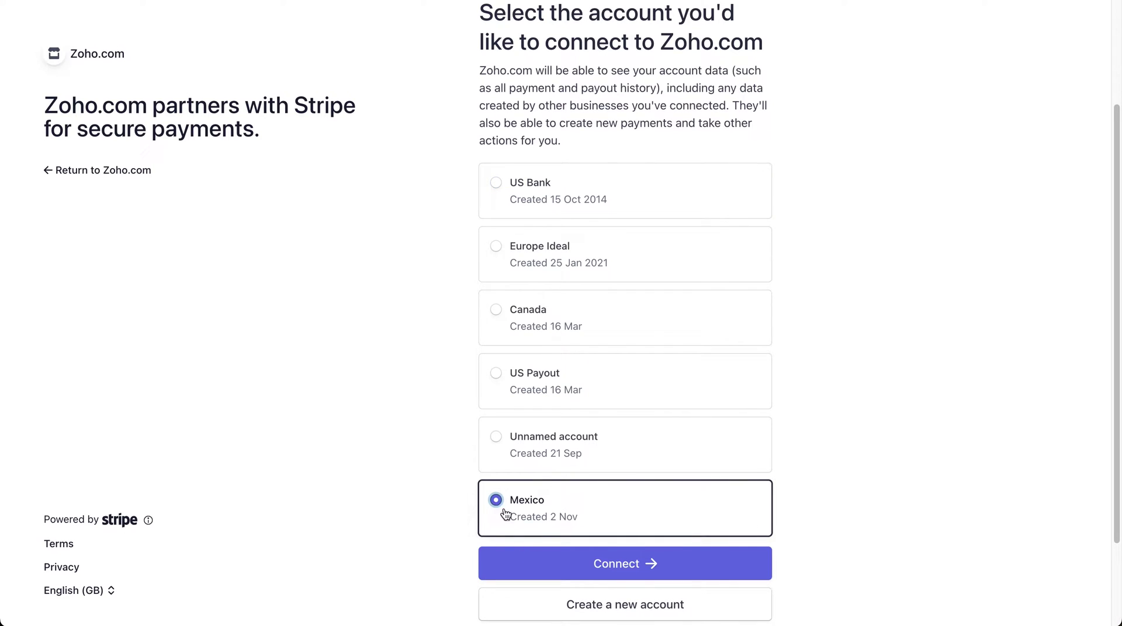
{"action": "left_click", "coordinate": [608, 580]}
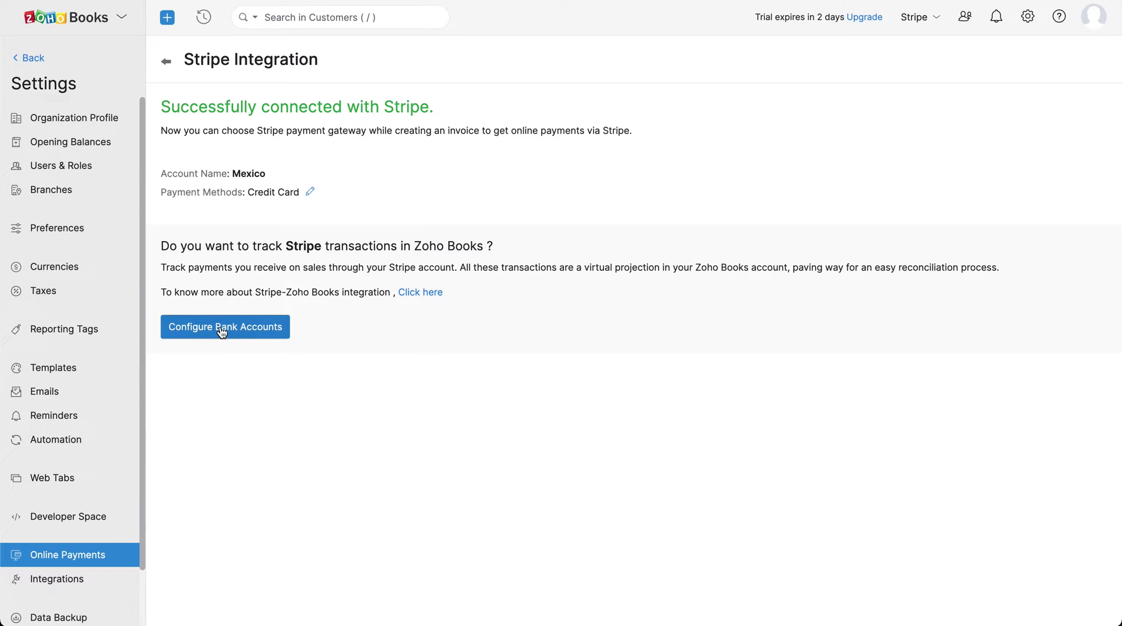
- Map Stripe deposits to Mexico, fees to Stripe Fees and sales to Sales, leaving payment method settings unchanged
{"action": "left_click", "coordinate": [221, 328]}
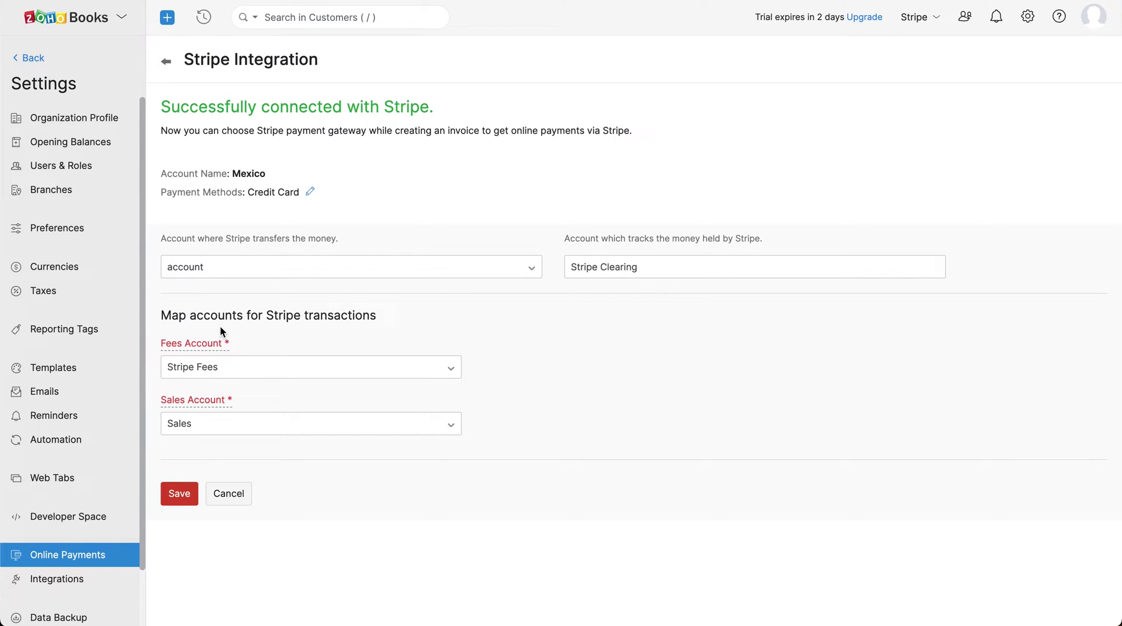
{"action": "left_click", "coordinate": [270, 264]}
{"action": "type", "text": "Mexico"}
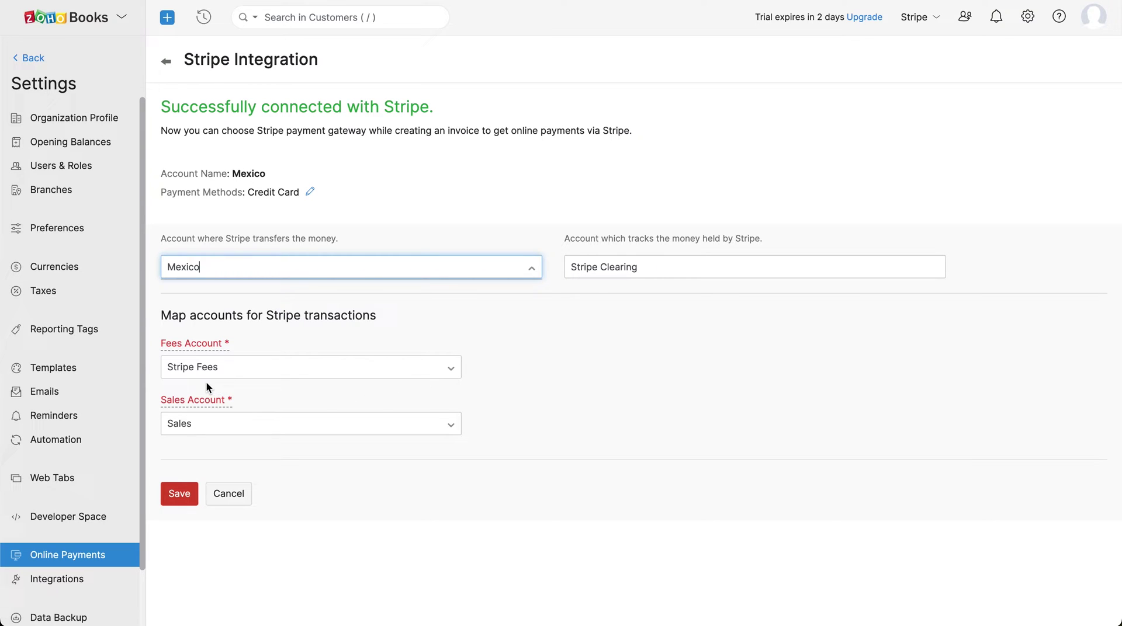
{"action": "left_click", "coordinate": [453, 369]}
{"action": "left_click", "coordinate": [480, 375]}
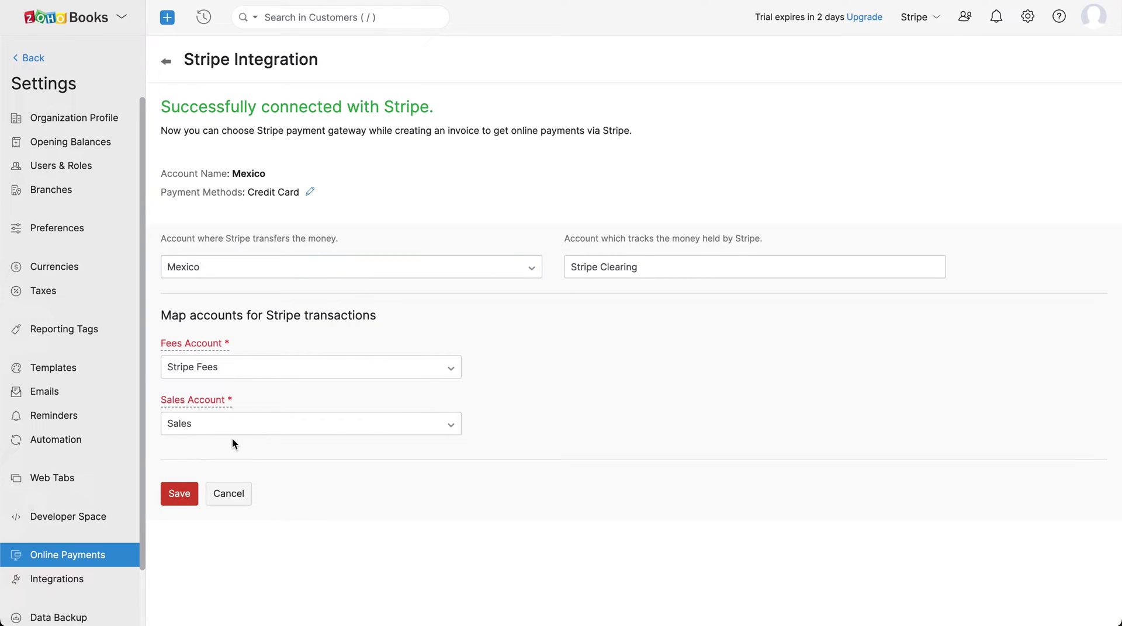
{"action": "left_click", "coordinate": [453, 427]}
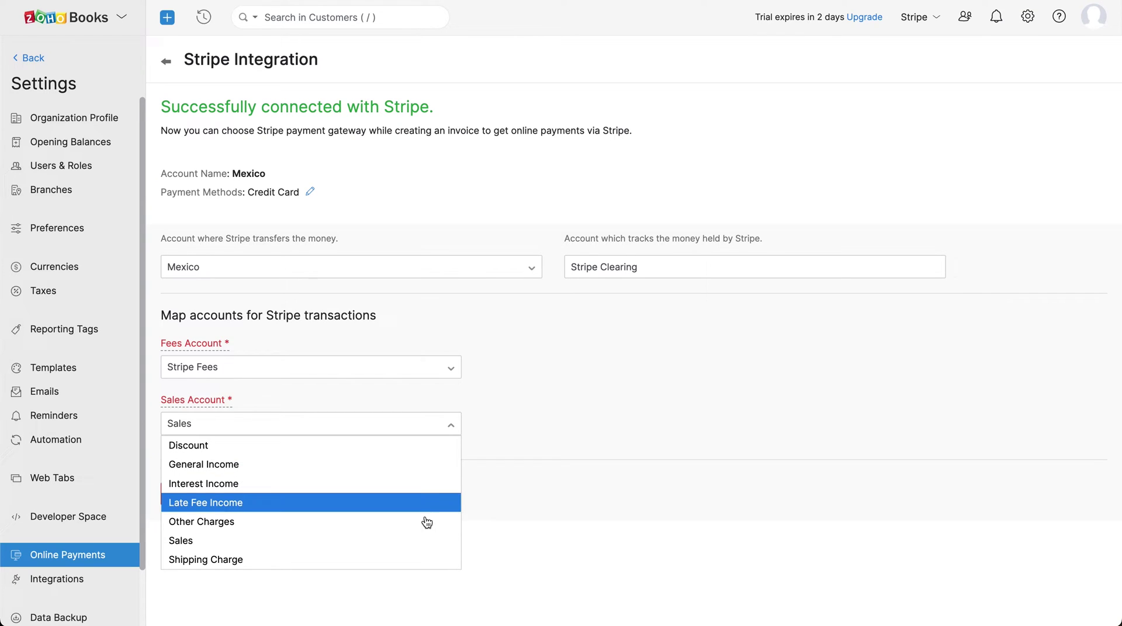
{"action": "left_click", "coordinate": [423, 541]}
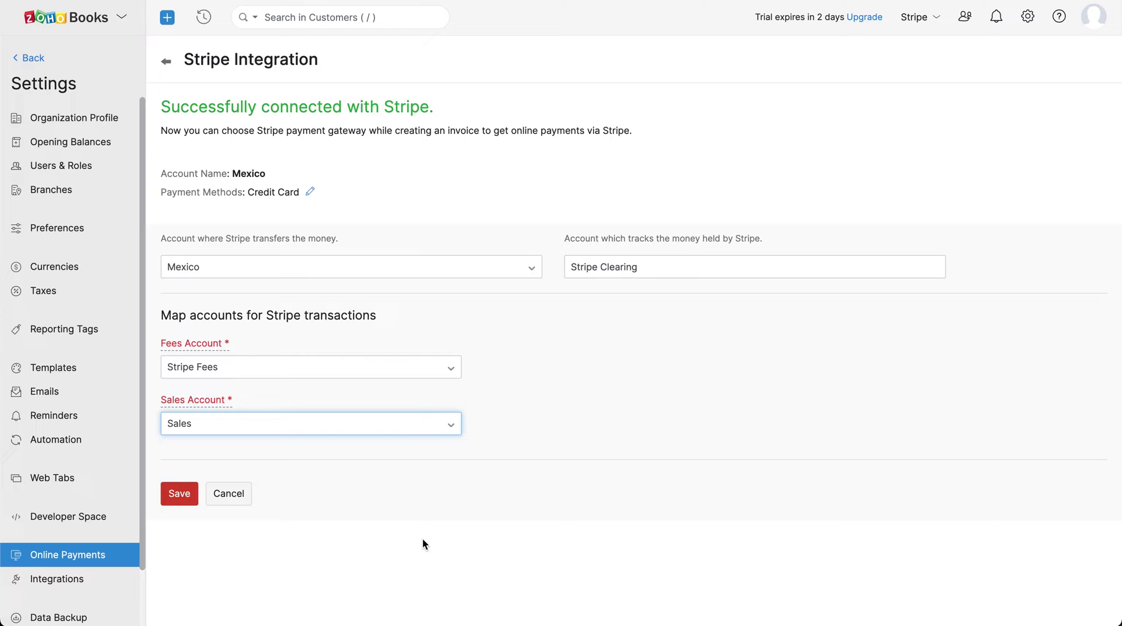
{"action": "left_click", "coordinate": [310, 195]}
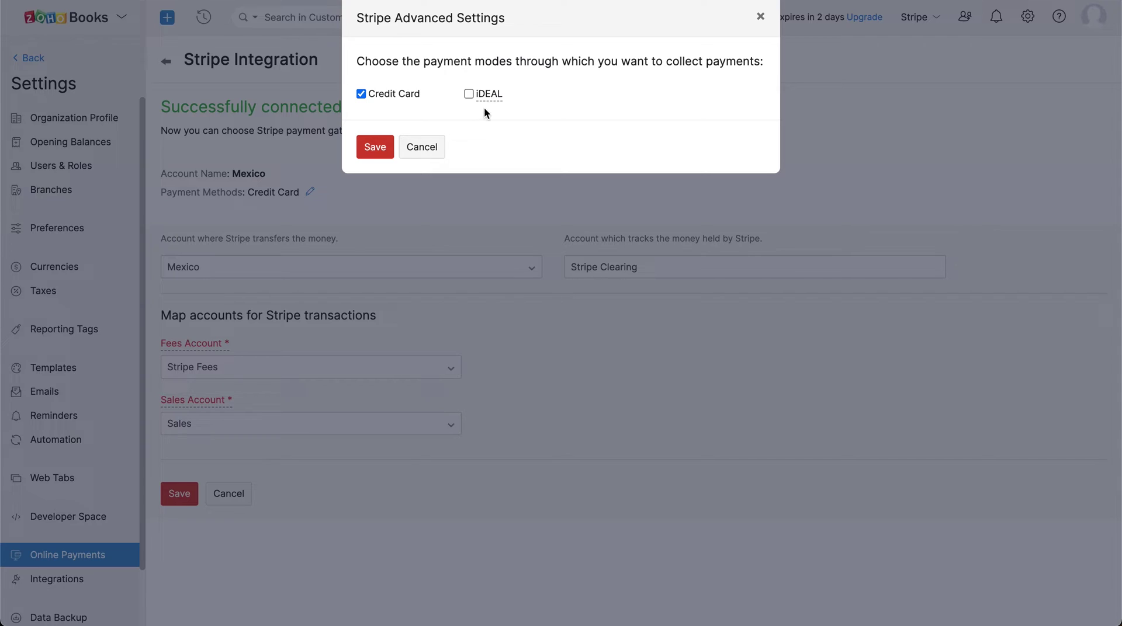
{"action": "left_click", "coordinate": [428, 149]}
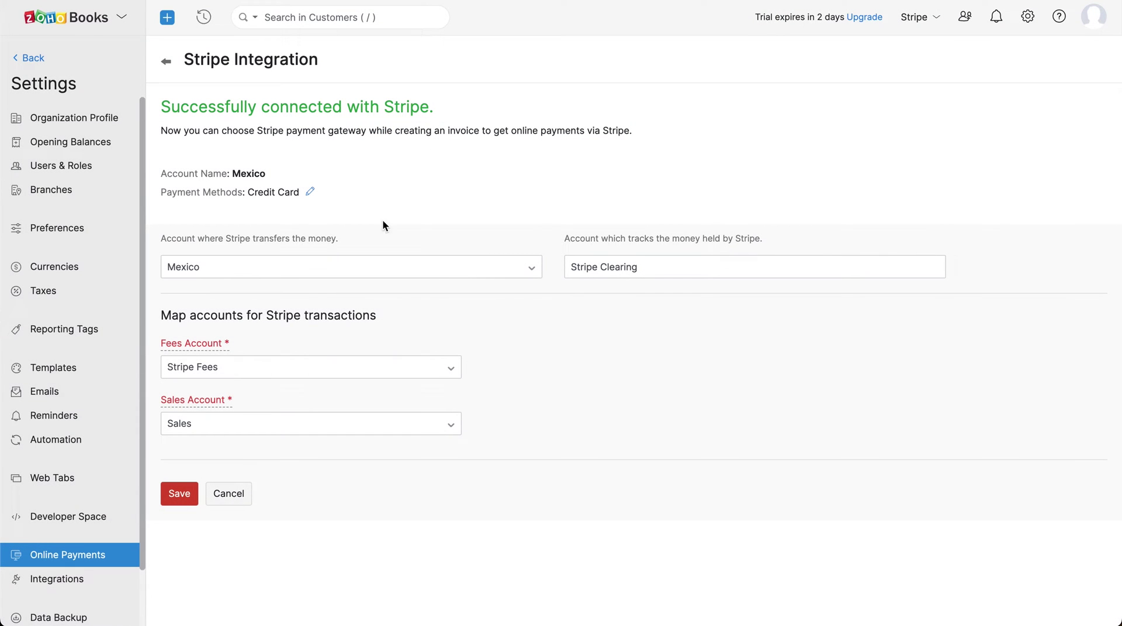
- Save the Stripe account mapping, then start a new invoice for the existing customer
{"action": "left_click", "coordinate": [185, 496]}
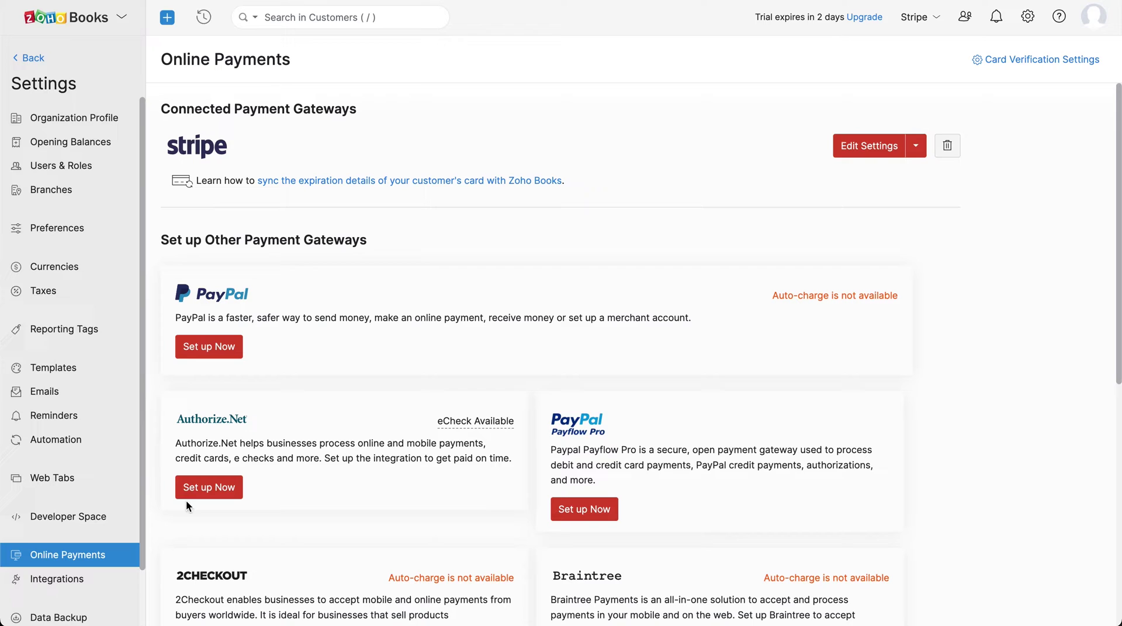
{"action": "left_click", "coordinate": [31, 57]}
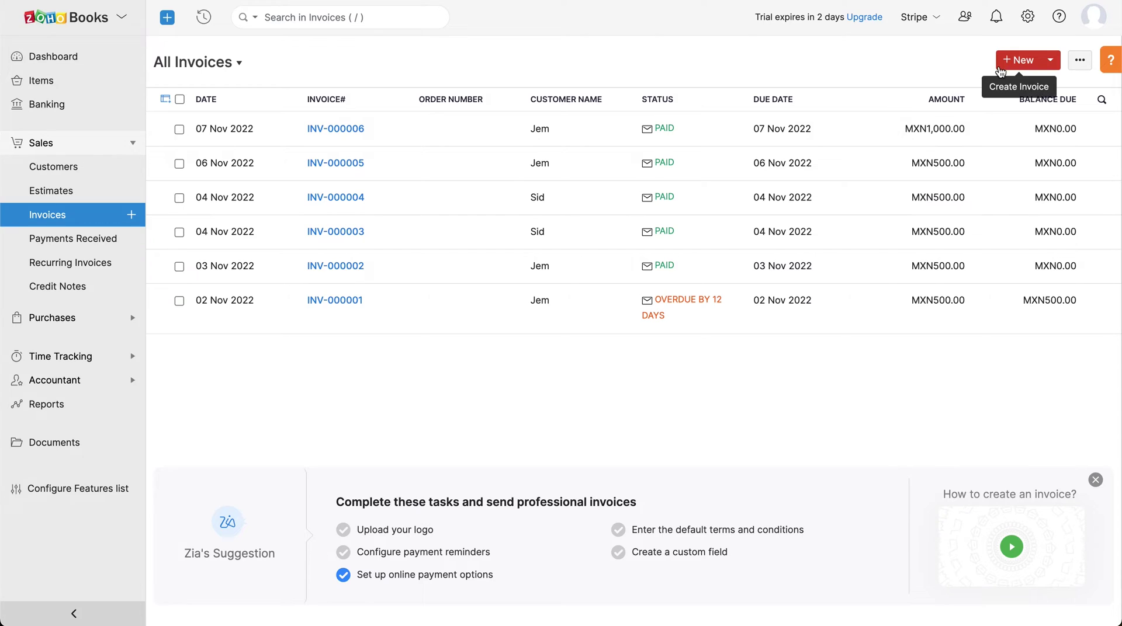
{"action": "left_click", "coordinate": [1016, 61]}
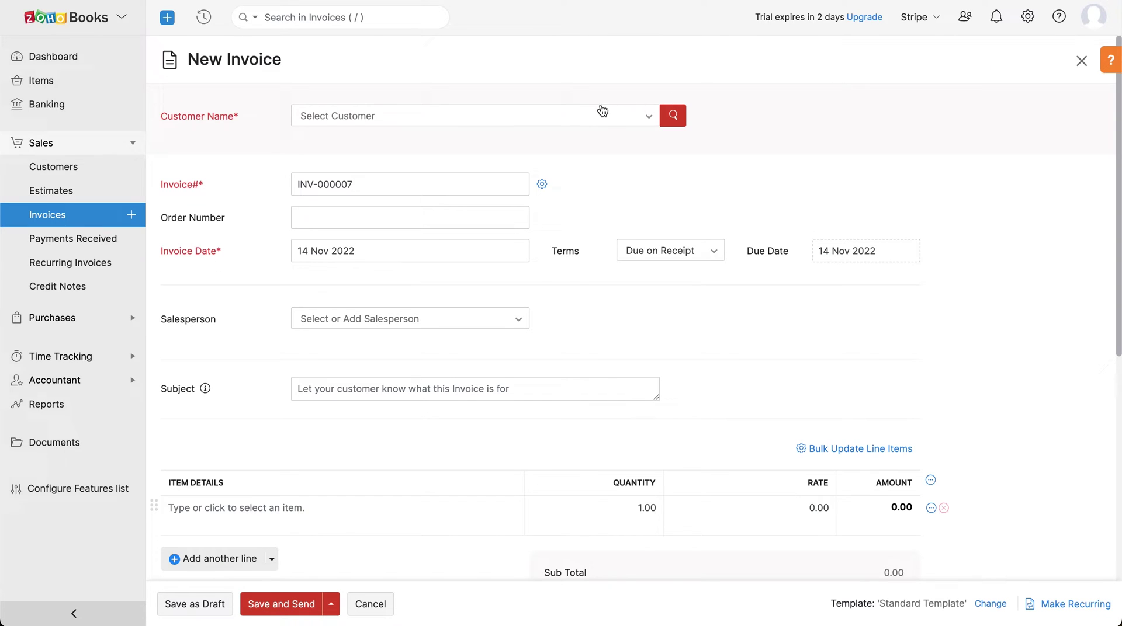
{"action": "left_click", "coordinate": [602, 110]}
{"action": "left_click", "coordinate": [598, 169]}
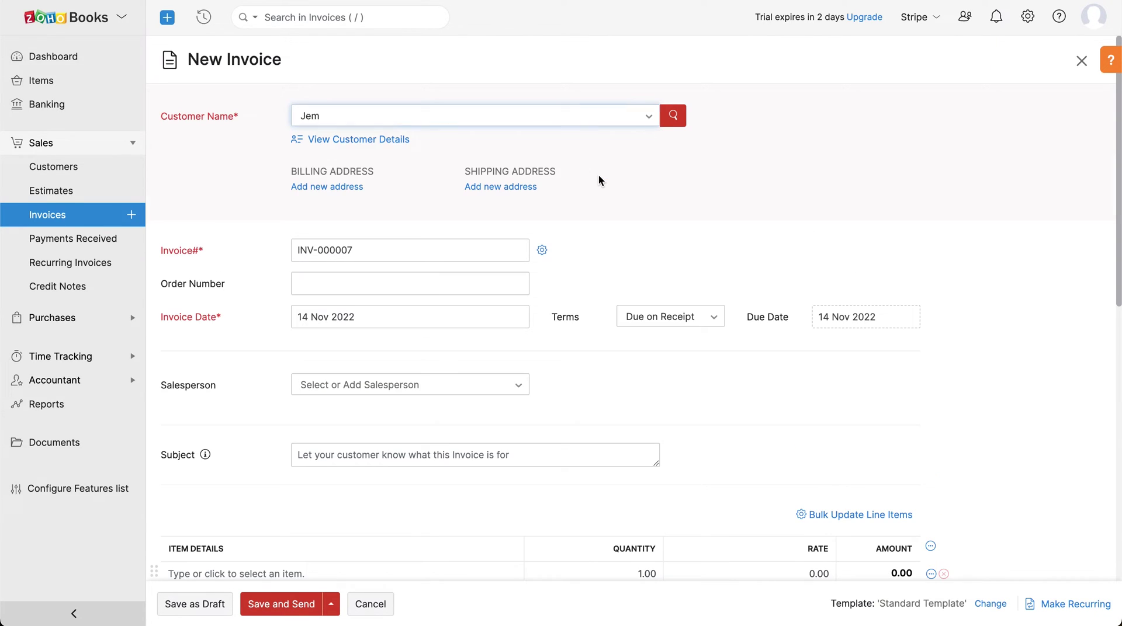
- Add one Laptop item at MXN 500 with Stripe enabled and save the invoice for sending
{"action": "scroll", "coordinate": [599, 175], "scroll_direction": "down", "scroll_amount": 3}
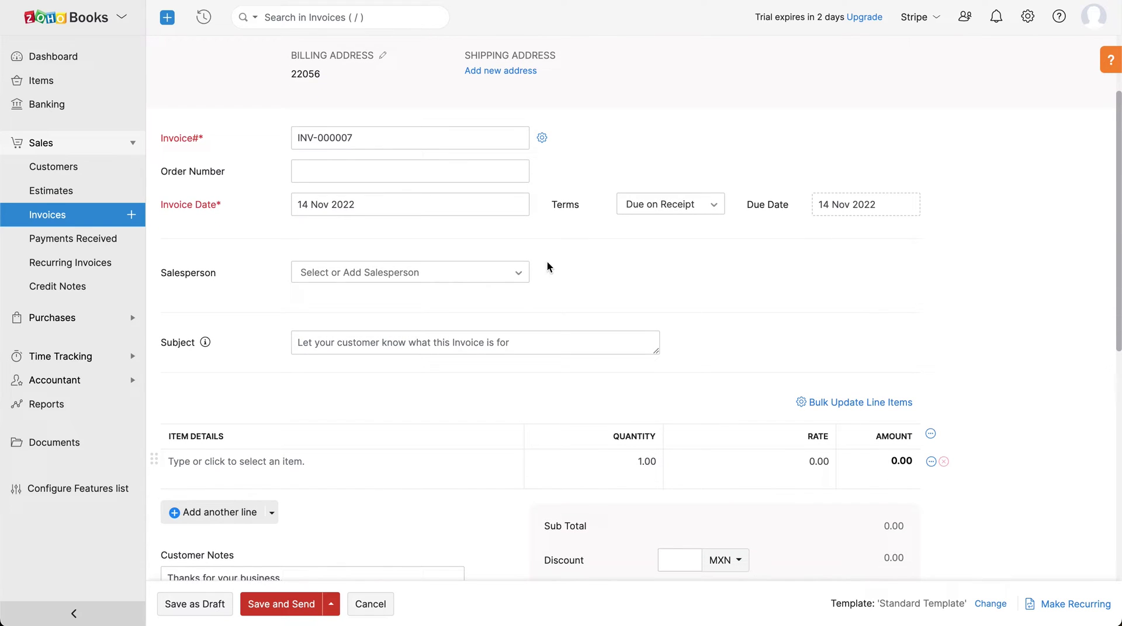
{"action": "left_click", "coordinate": [328, 461]}
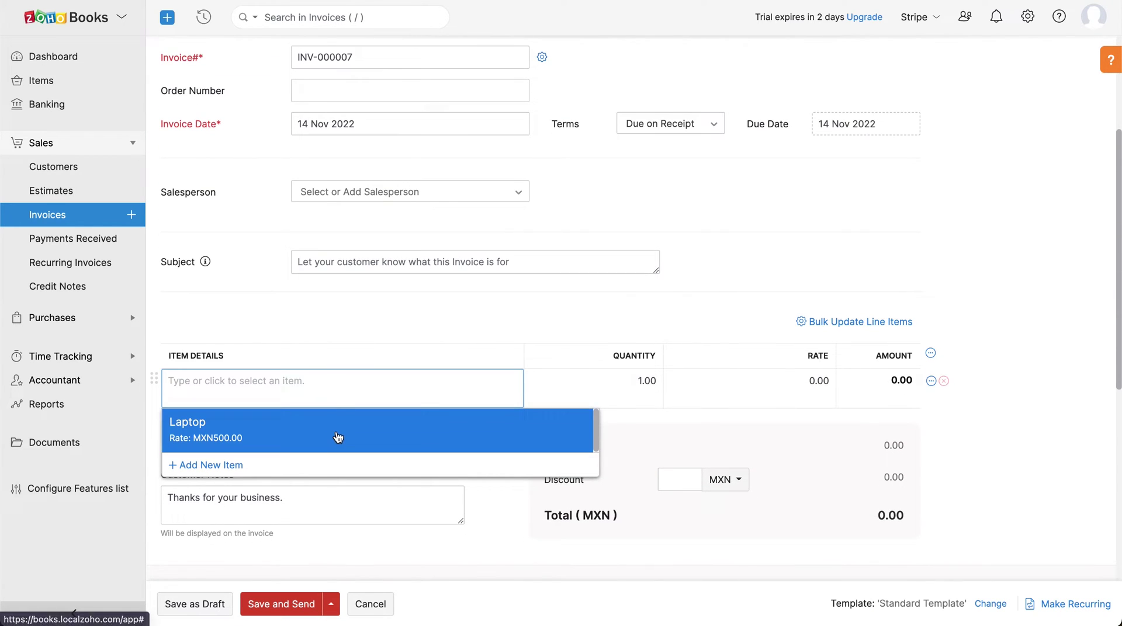
{"action": "left_click", "coordinate": [336, 436]}
{"action": "scroll", "coordinate": [335, 431], "scroll_direction": "down", "scroll_amount": 5}
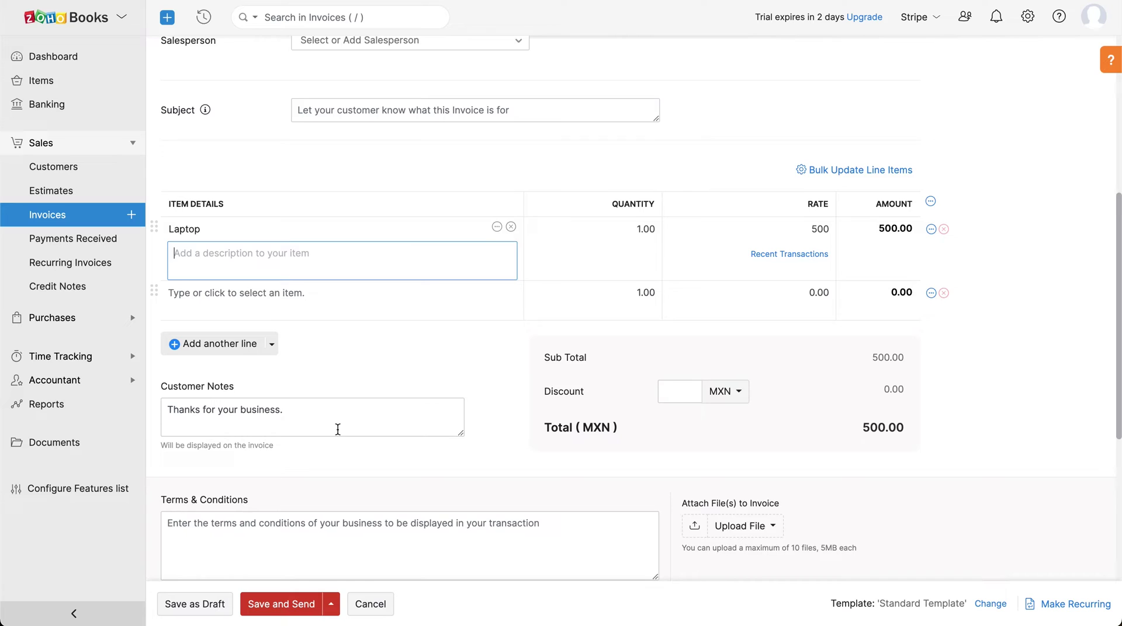
{"action": "scroll", "coordinate": [335, 422], "scroll_direction": "down", "scroll_amount": 5}
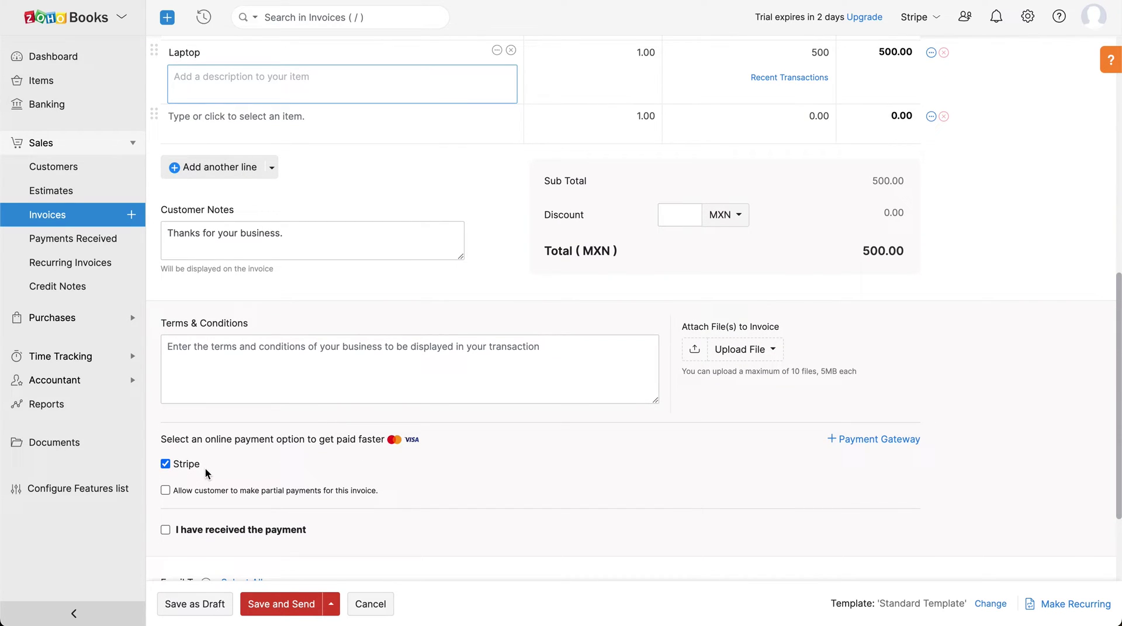
{"action": "left_click", "coordinate": [258, 615]}
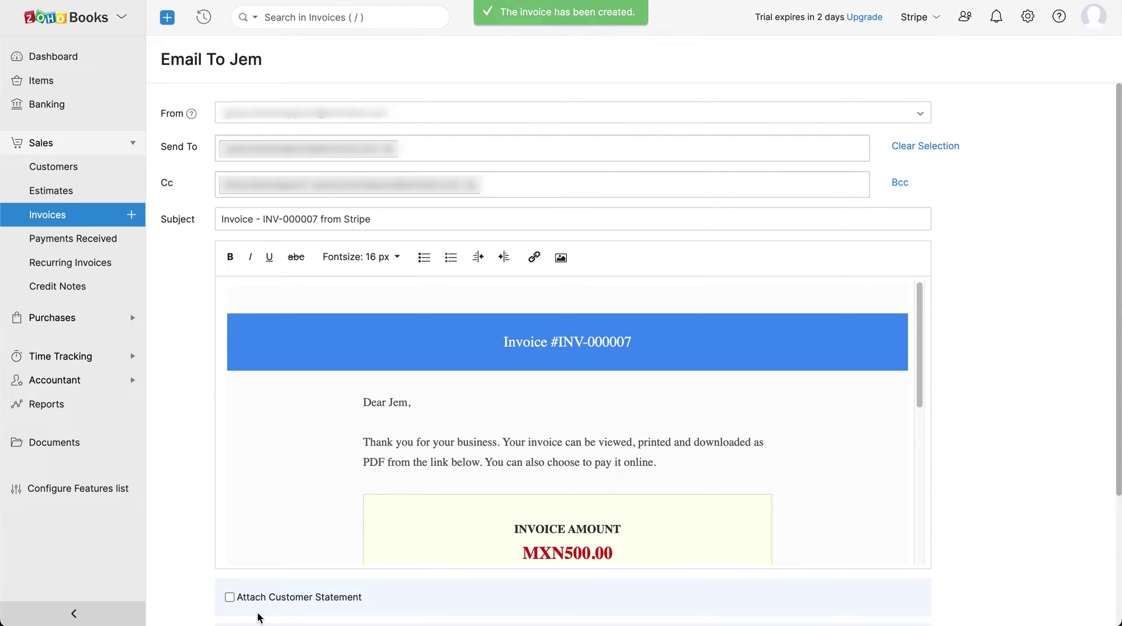
- Send the INV-000007 email, then generate the invoice's public share link and close the dialog
{"action": "scroll", "coordinate": [257, 617], "scroll_direction": "down", "scroll_amount": 3}
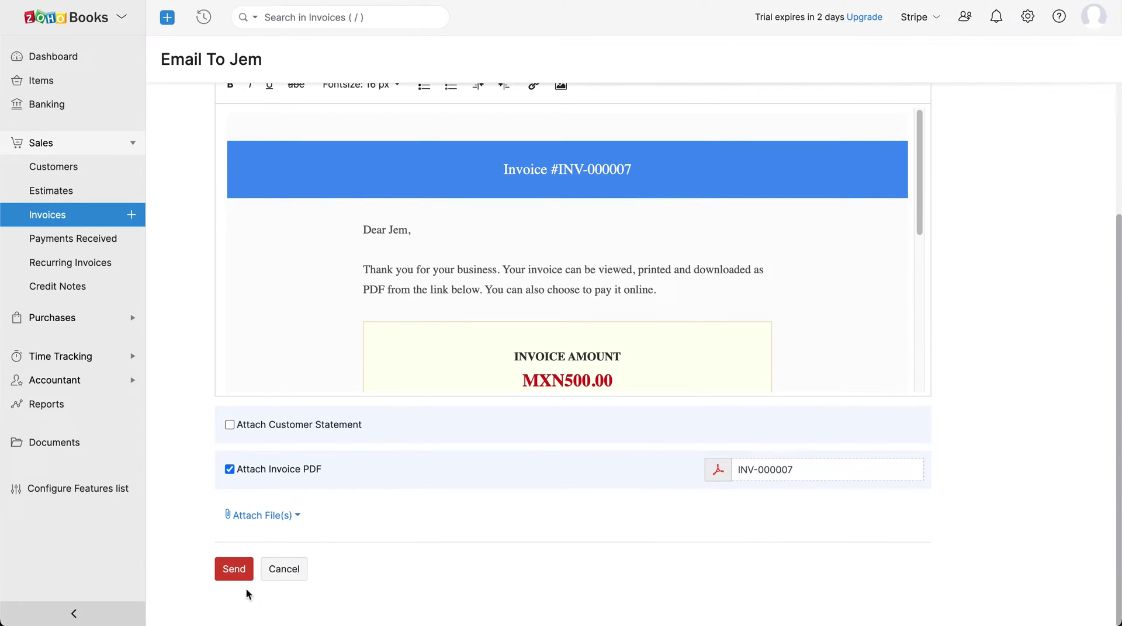
{"action": "left_click", "coordinate": [236, 573]}
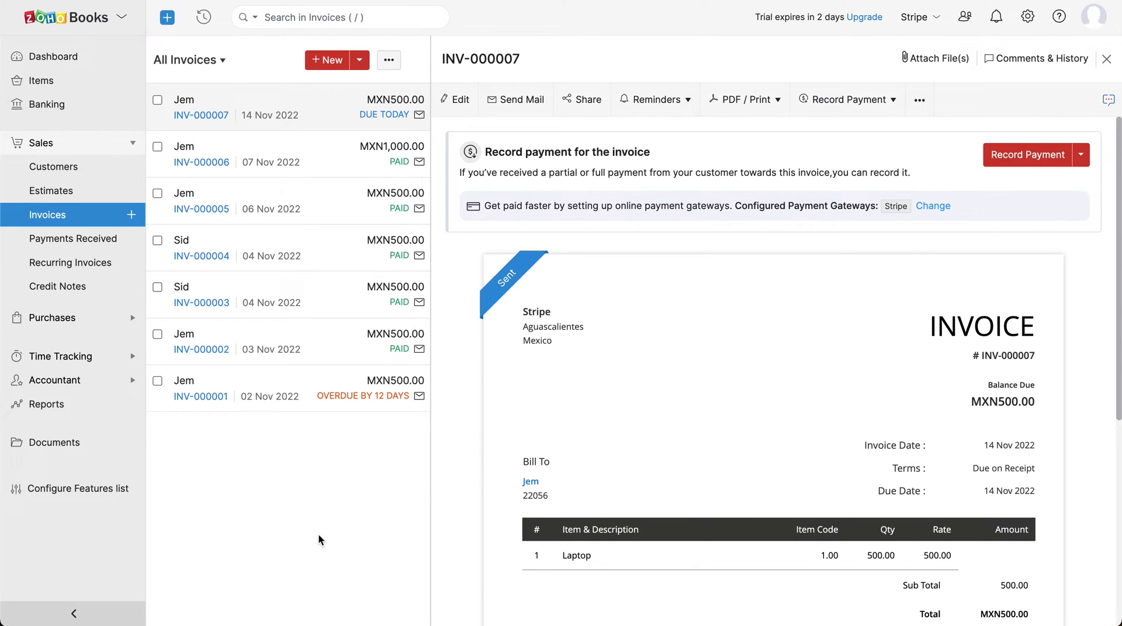
{"action": "left_click", "coordinate": [580, 100]}
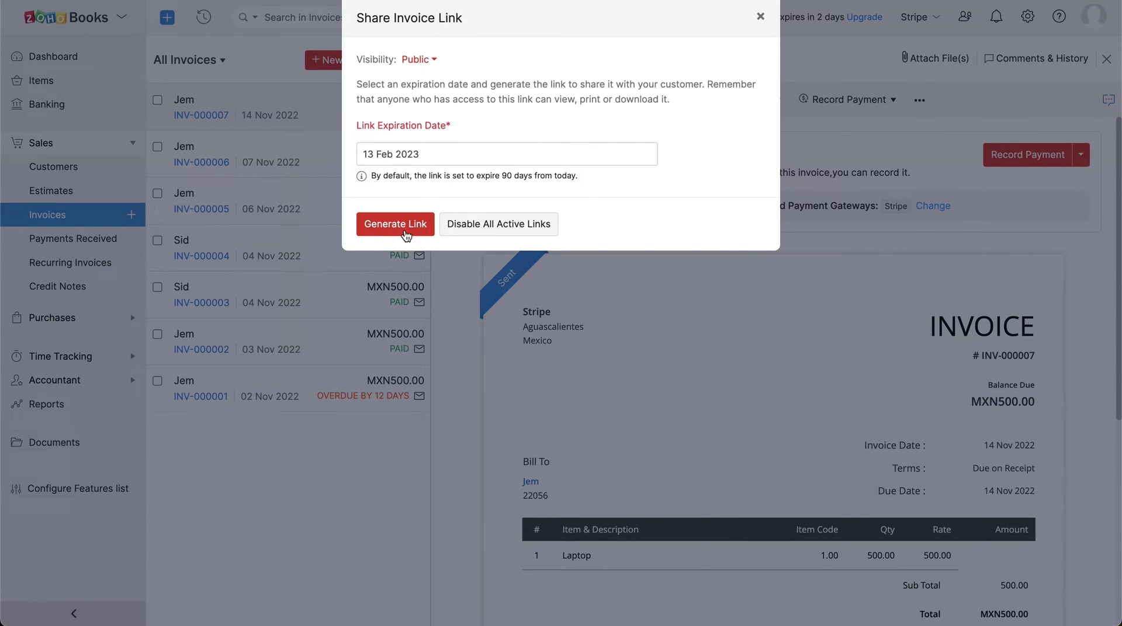
{"action": "left_click", "coordinate": [396, 225]}
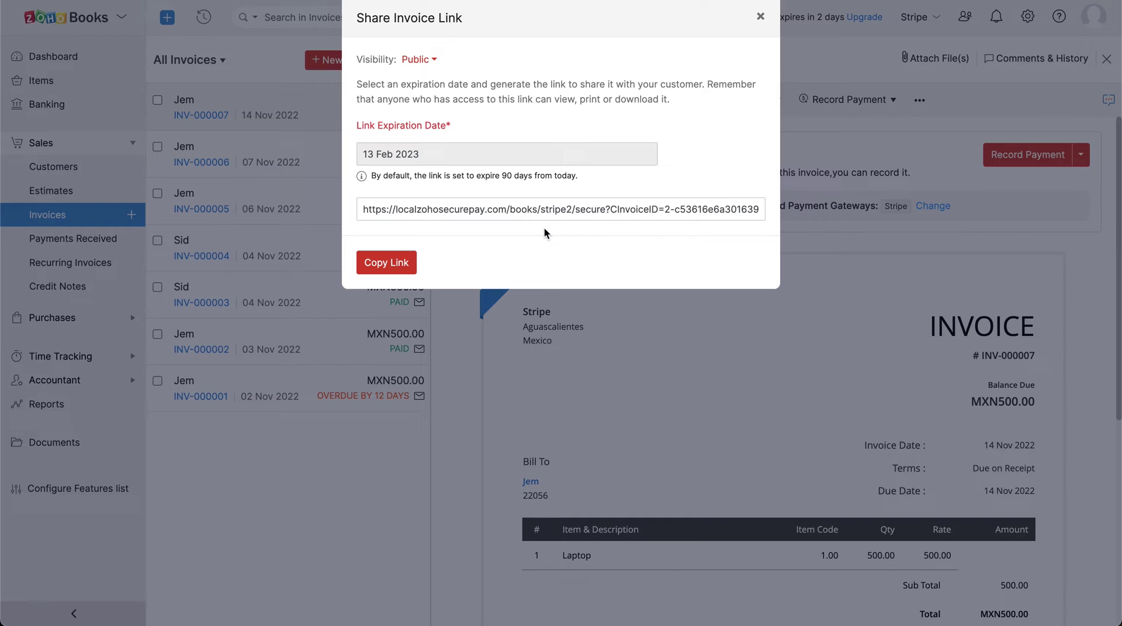
{"action": "left_click", "coordinate": [758, 18]}
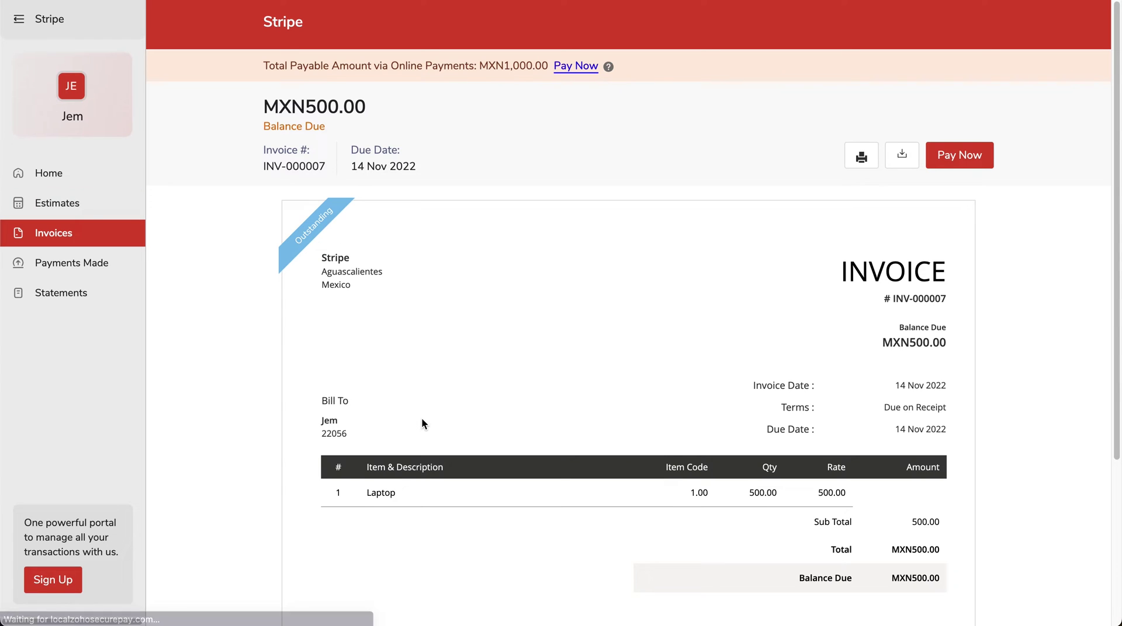
- Start paying INV-000007 online and enter the card number, security code and expiry 05/56
{"action": "left_click", "coordinate": [937, 169]}
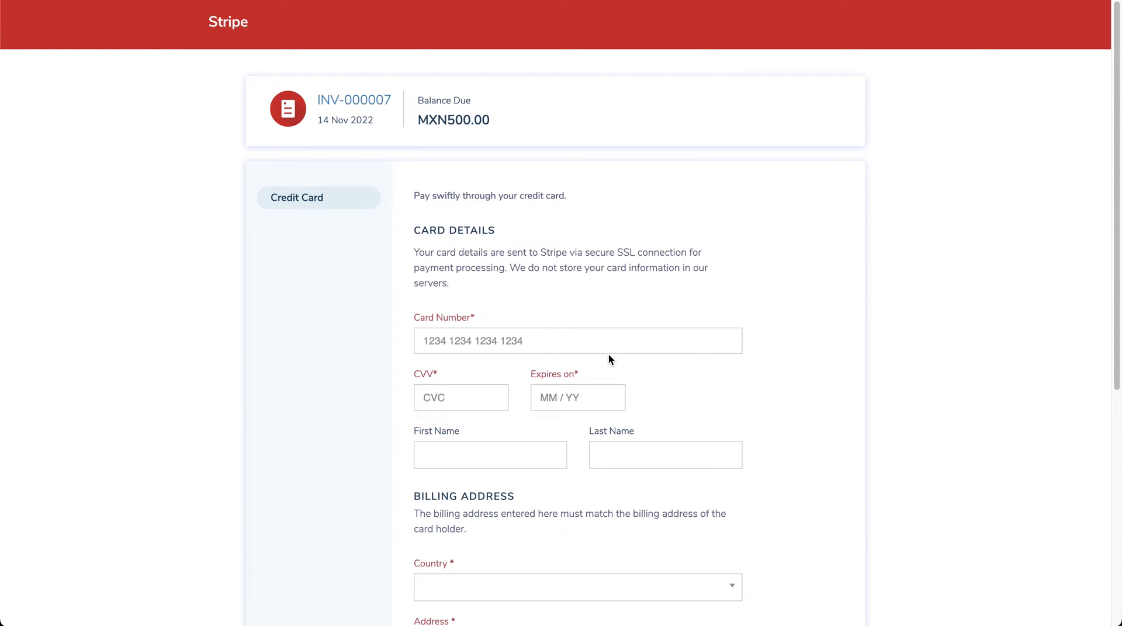
{"action": "left_click", "coordinate": [538, 343]}
{"action": "left_click", "coordinate": [478, 393]}
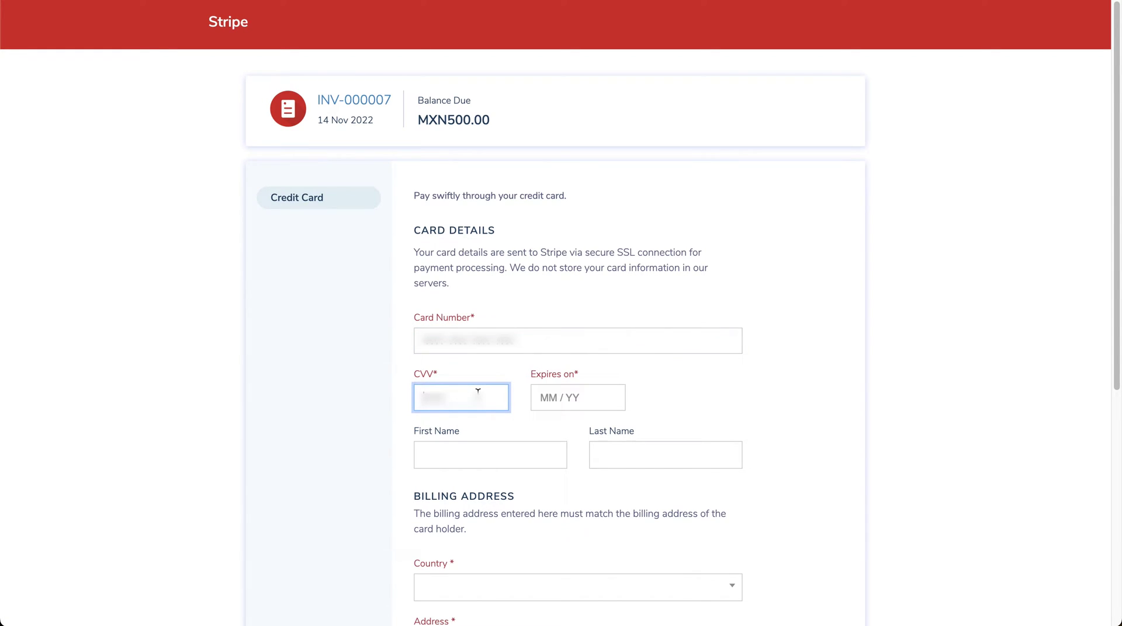
{"action": "left_click", "coordinate": [554, 399]}
{"action": "type", "text": "0556"}
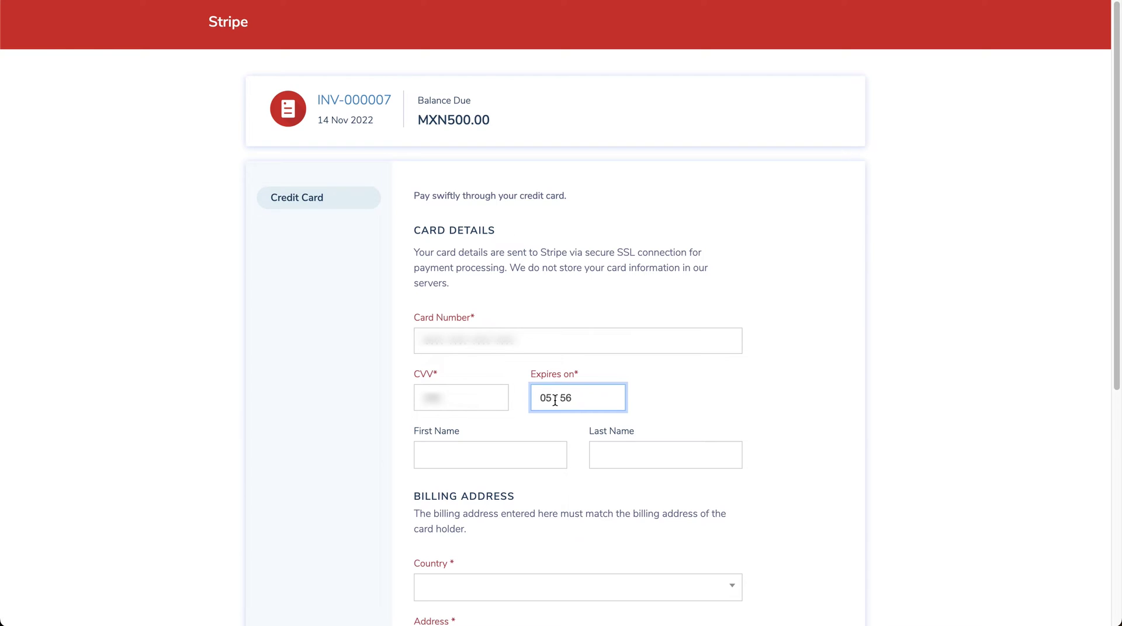
- Set the billing country to Mexico
{"action": "scroll", "coordinate": [553, 400], "scroll_direction": "down", "scroll_amount": 5}
{"action": "left_click", "coordinate": [553, 401]}
{"action": "type", "text": "Mexico"}
{"action": "key", "text": "Return"}
{"action": "scroll", "coordinate": [547, 438], "scroll_direction": "down", "scroll_amount": 2}
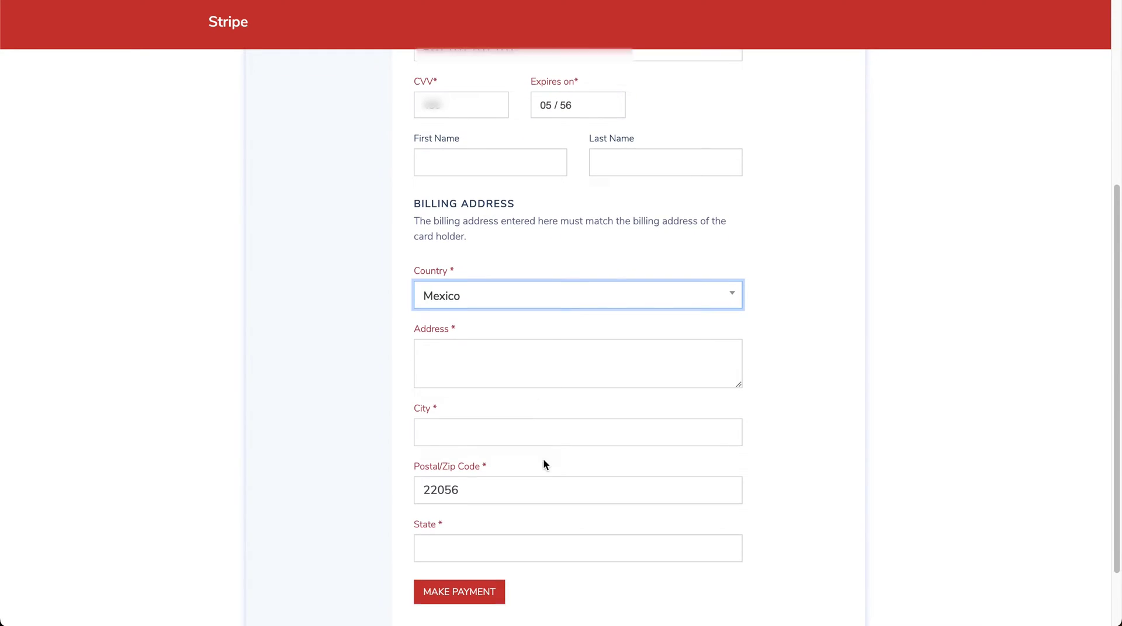
{"action": "scroll", "coordinate": [543, 464], "scroll_direction": "down", "scroll_amount": 1}
- Enter billing address 'Address', city Guadalupe, state Nuevo Leon, and submit the MXN 500 payment
{"action": "left_click", "coordinate": [483, 333]}
{"action": "type", "text": "Address"}
{"action": "left_click", "coordinate": [473, 401]}
{"action": "type", "text": "Guadalupe"}
{"action": "left_click", "coordinate": [446, 511]}
{"action": "type", "text": "Nuevo Leon"}
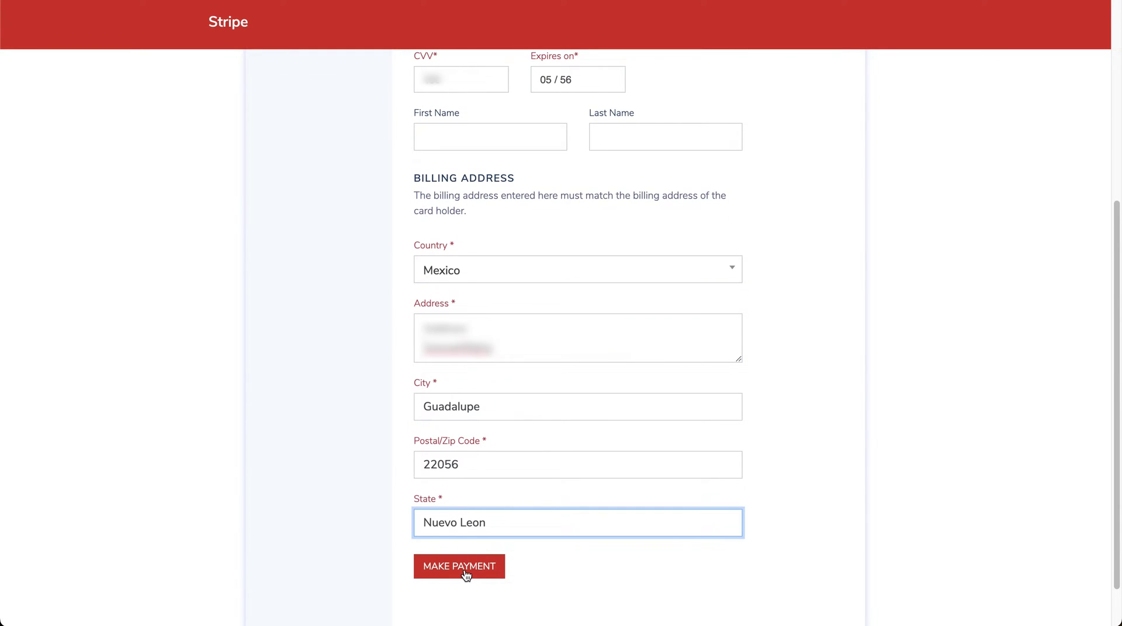
{"action": "left_click", "coordinate": [466, 574]}
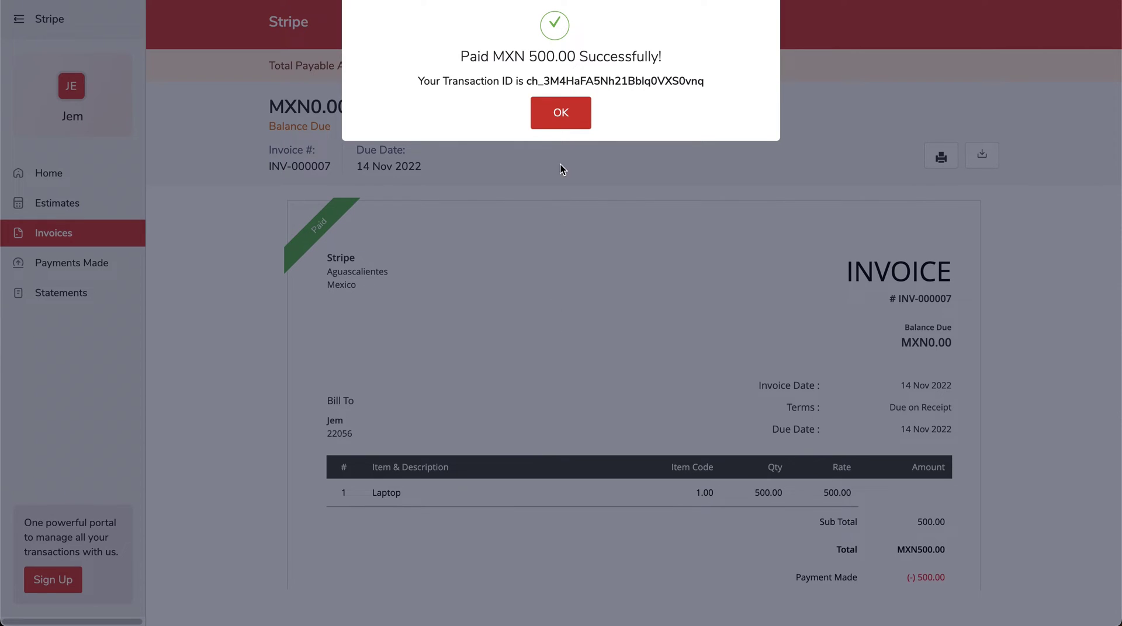
{"action": "left_click", "coordinate": [561, 114]}
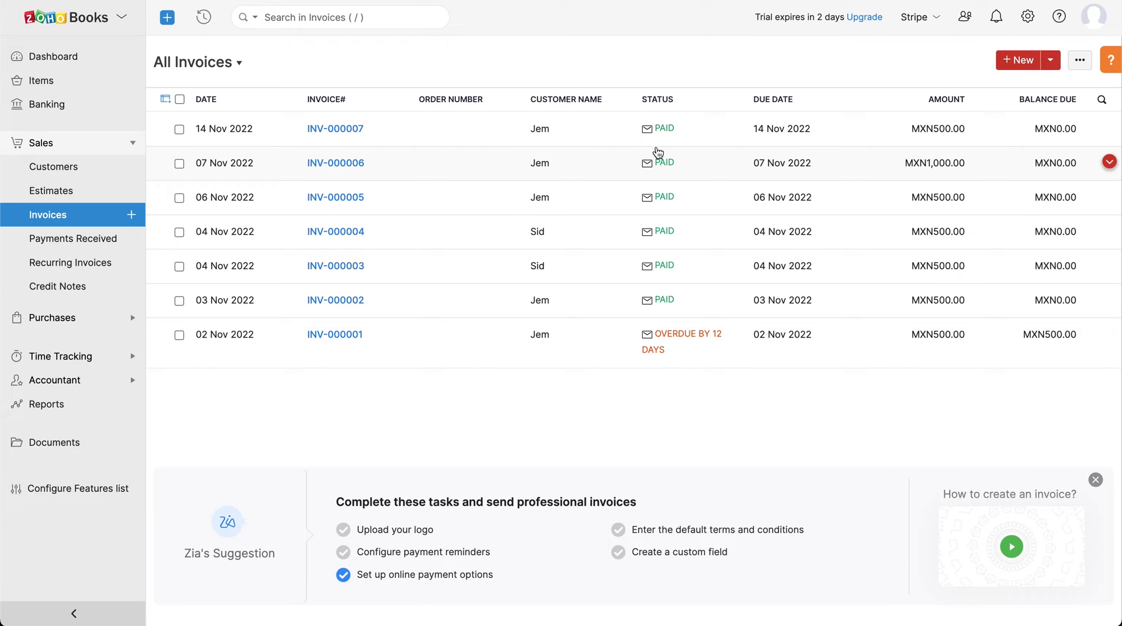
- Go from the invoice list back to the Dashboard overview
{"action": "left_click", "coordinate": [94, 58]}
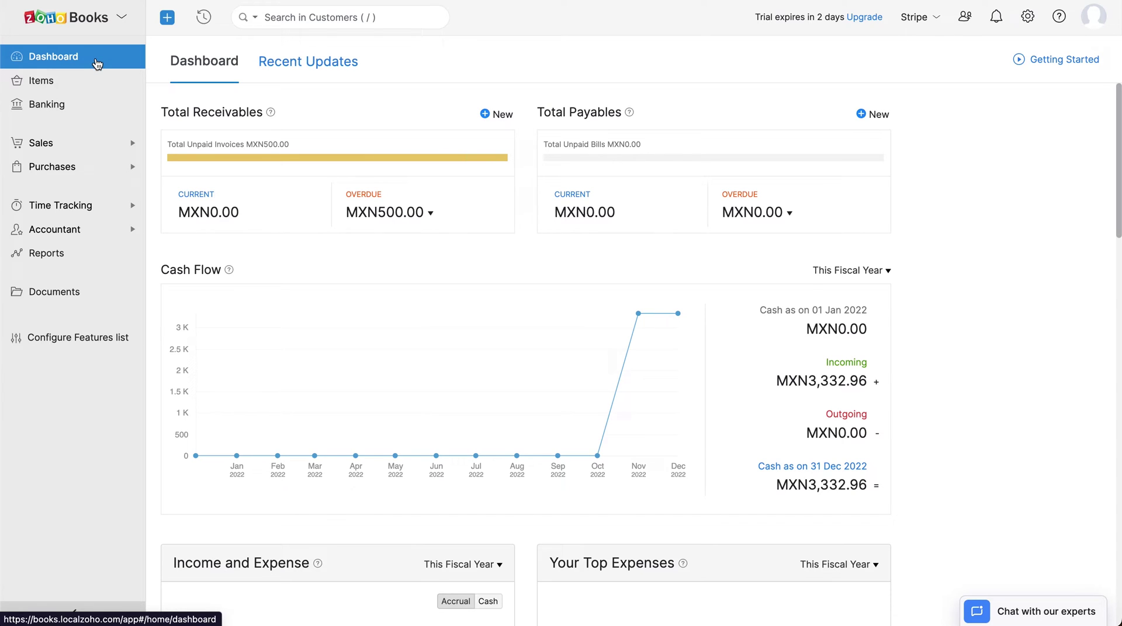
{"action": "left_click", "coordinate": [89, 144]}
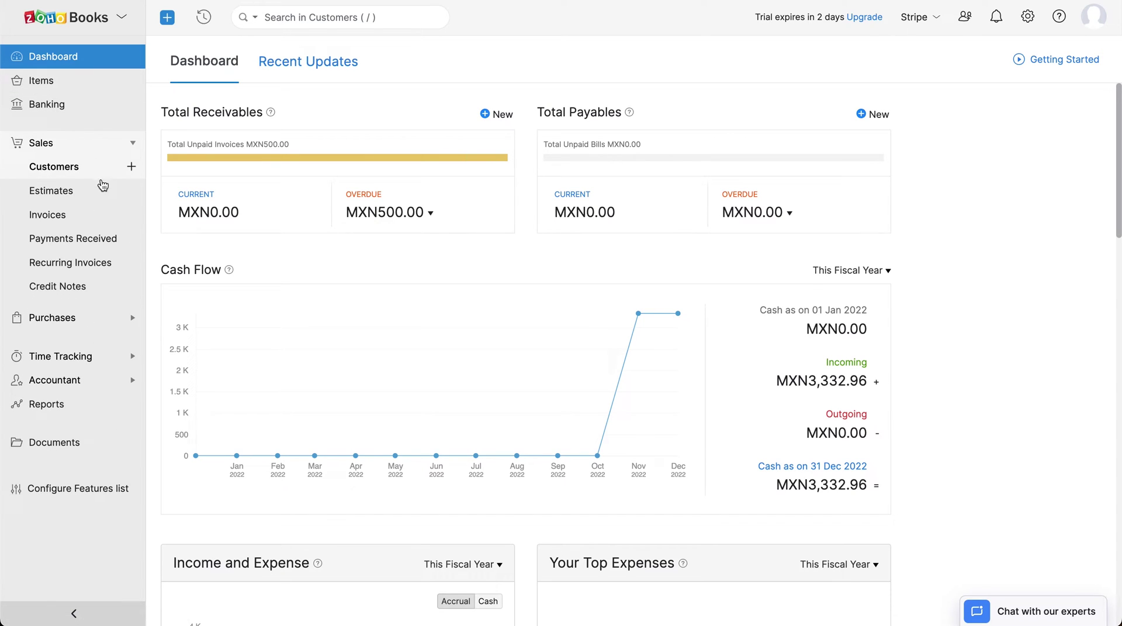
{"action": "left_click", "coordinate": [105, 248]}
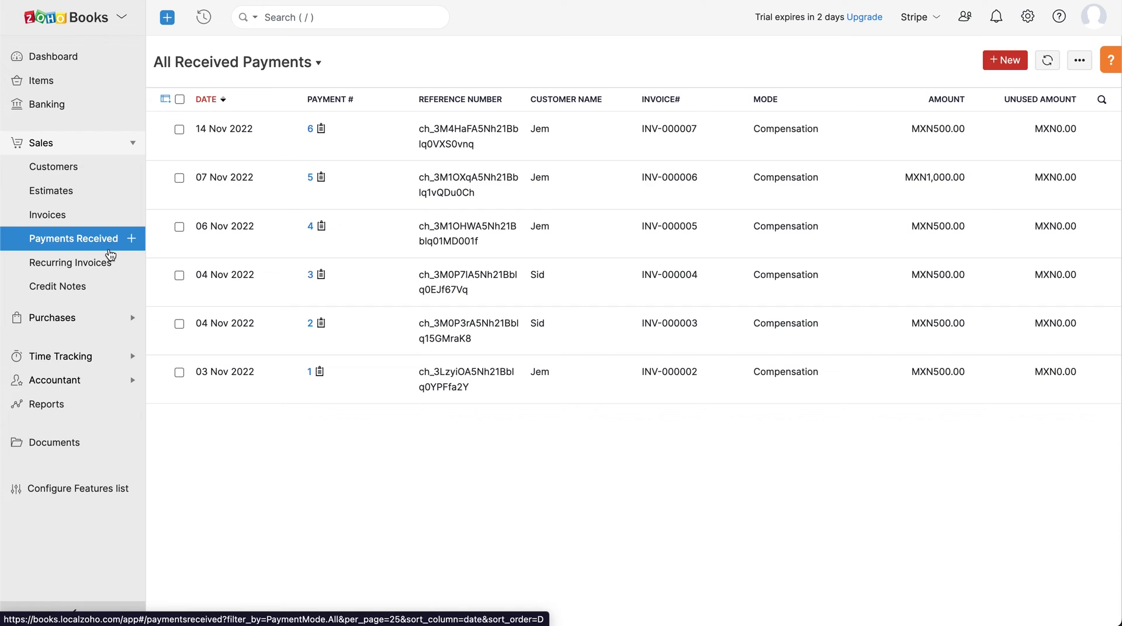
{"action": "left_click", "coordinate": [587, 143]}
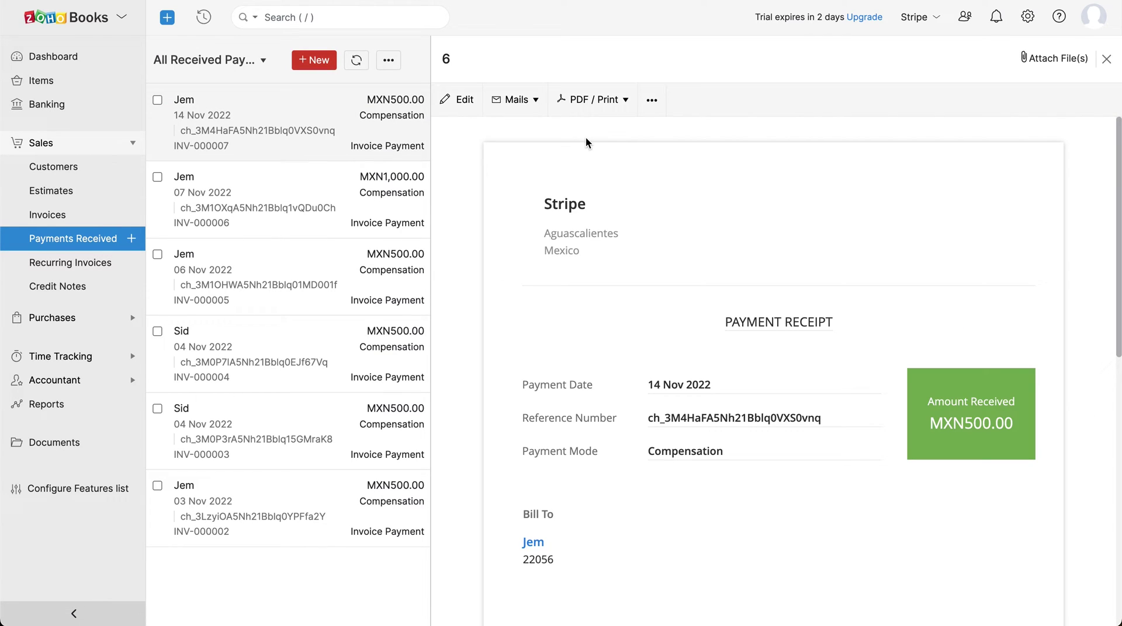
{"action": "scroll", "coordinate": [585, 138], "scroll_direction": "down", "scroll_amount": 6}
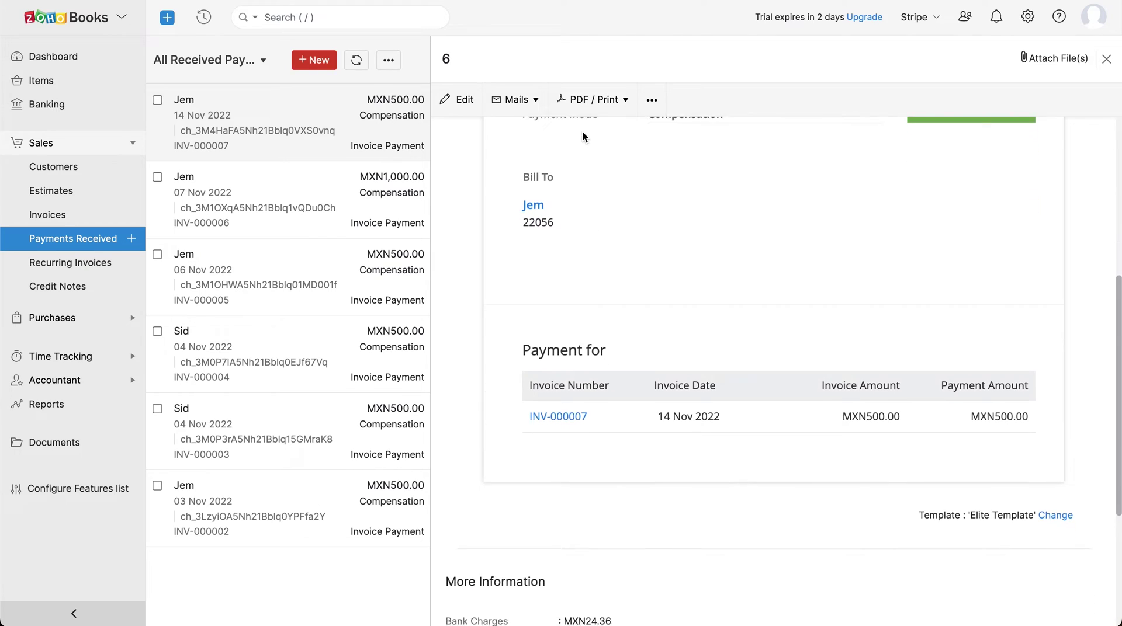
{"action": "scroll", "coordinate": [582, 132], "scroll_direction": "down", "scroll_amount": 2}
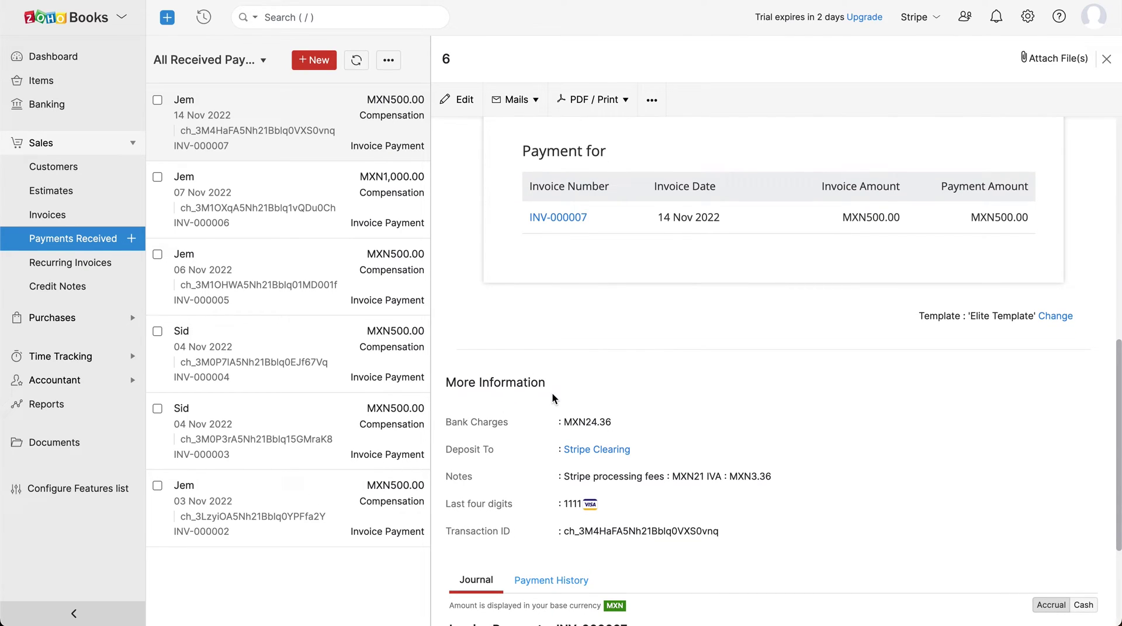
{"action": "scroll", "coordinate": [551, 392], "scroll_direction": "down", "scroll_amount": 3}
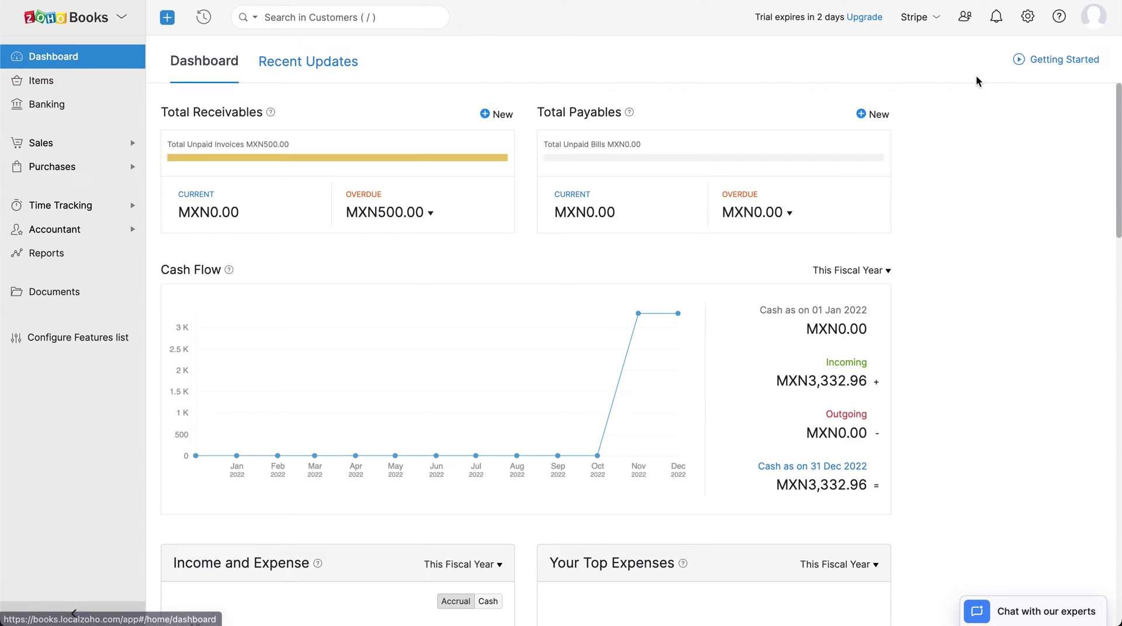
- Set the Recurring Invoices preference to Create, Charge and Send Invoices and save it
{"action": "left_click", "coordinate": [1031, 26]}
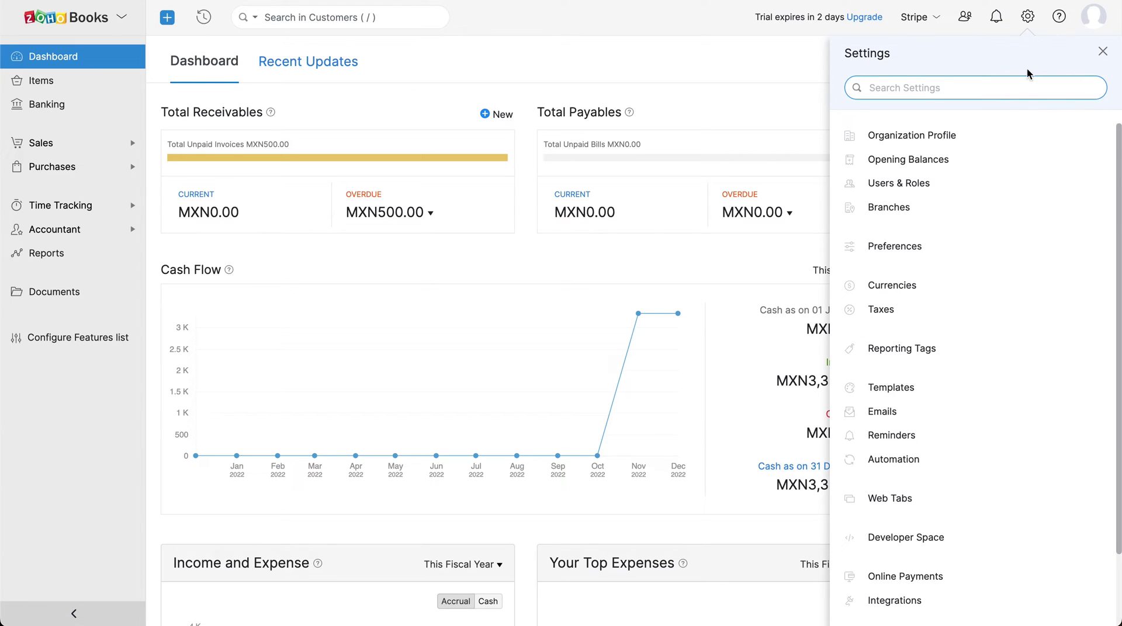
{"action": "left_click", "coordinate": [1006, 249]}
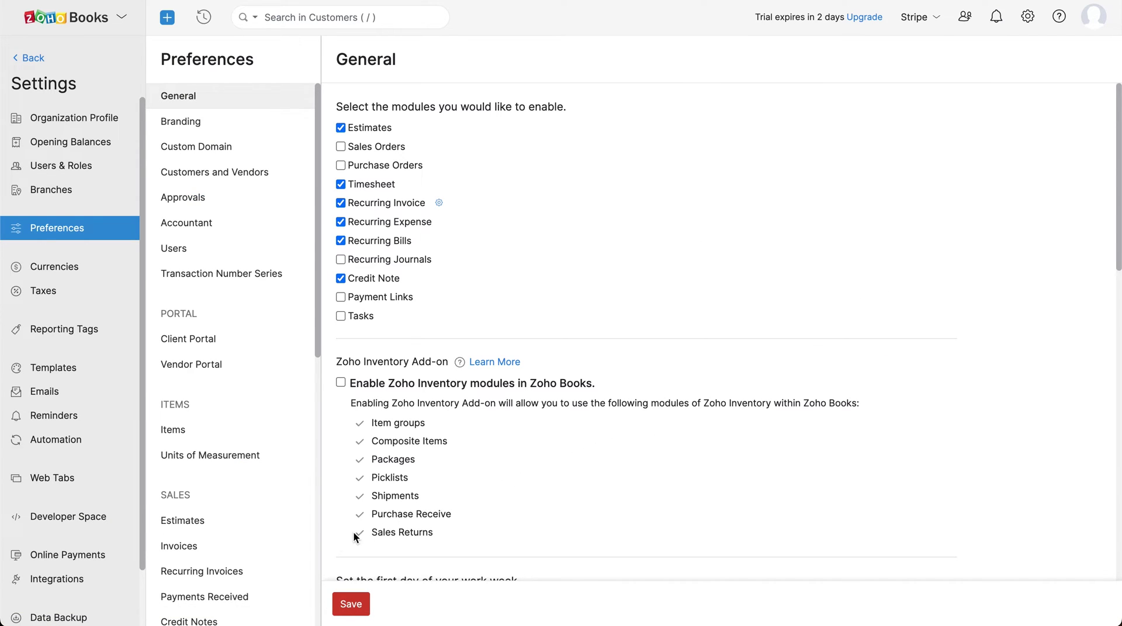
{"action": "left_click", "coordinate": [257, 575]}
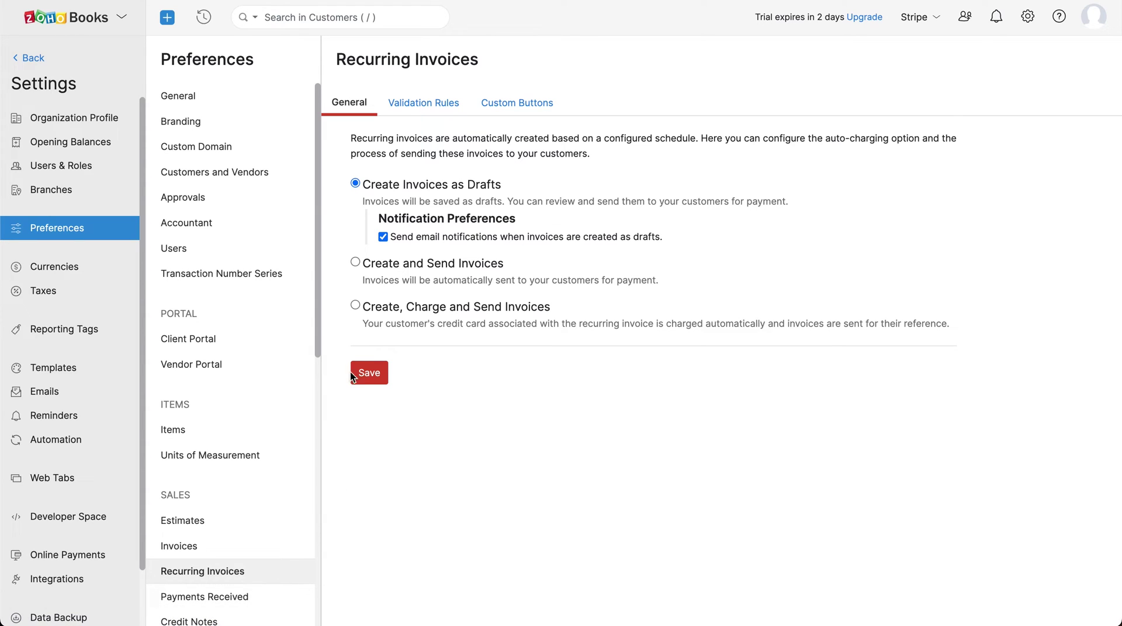
{"action": "left_click", "coordinate": [357, 306]}
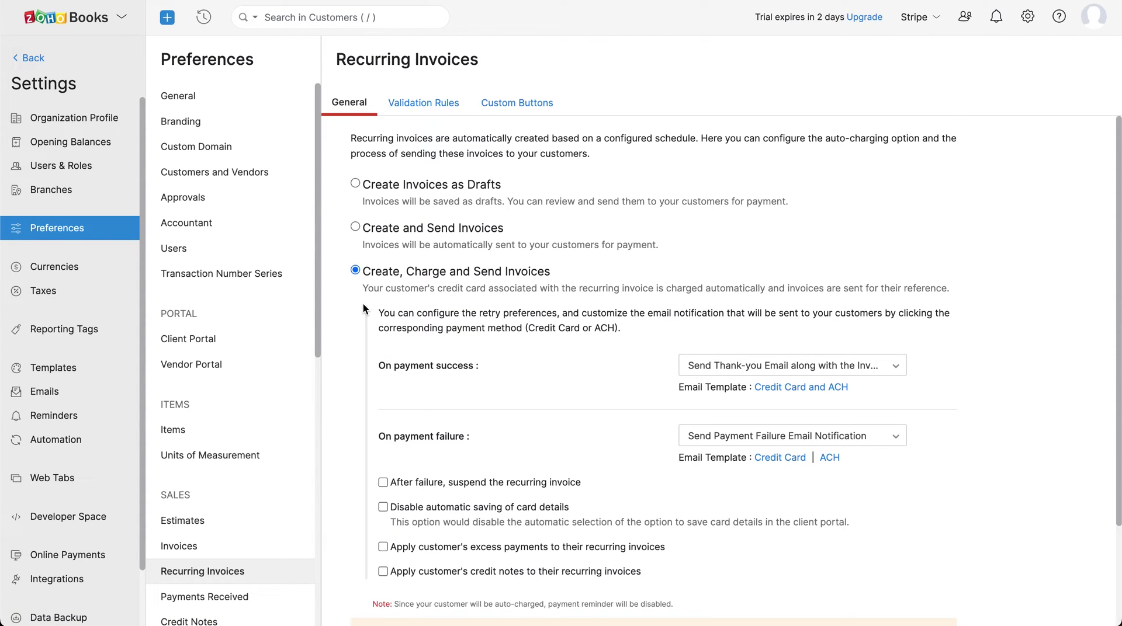
{"action": "scroll", "coordinate": [363, 305], "scroll_direction": "down", "scroll_amount": 3}
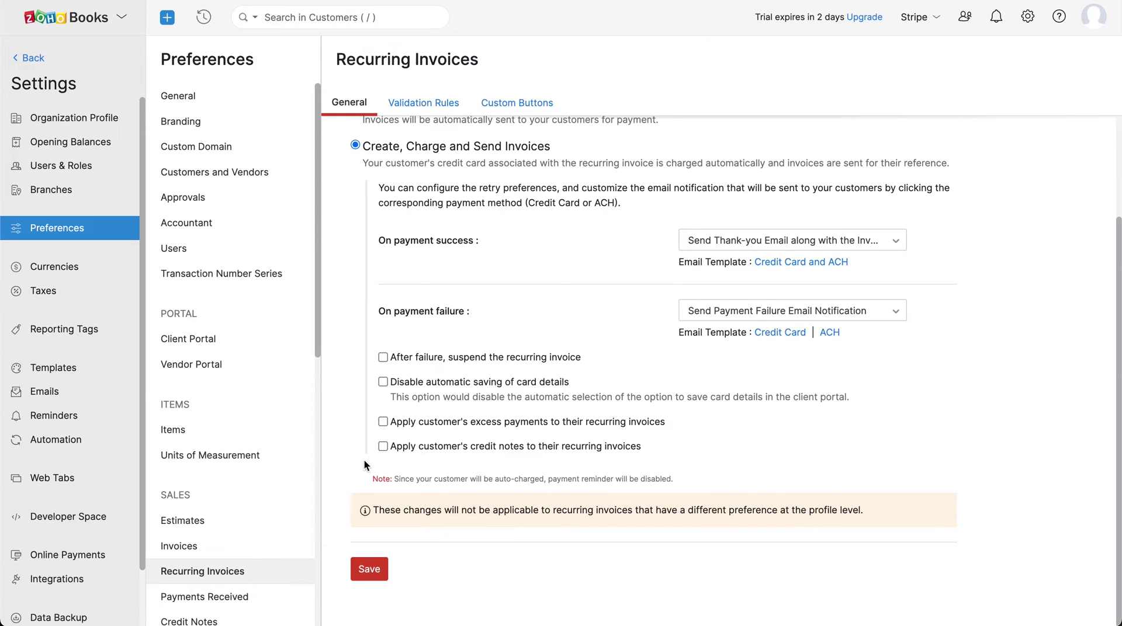
{"action": "left_click", "coordinate": [369, 575]}
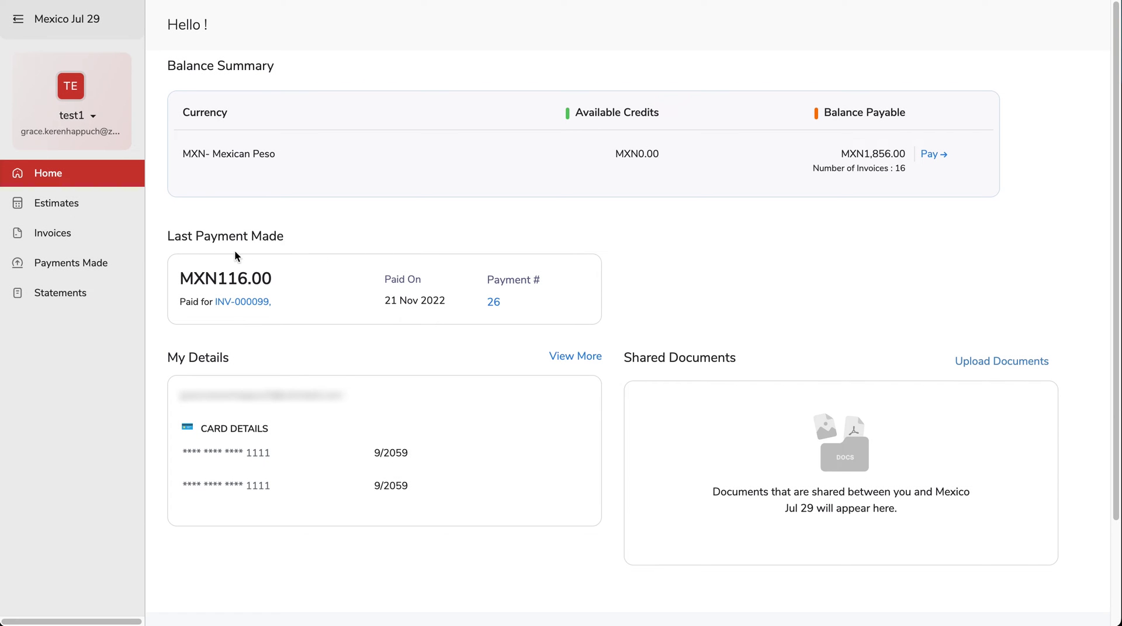
- From the customer's invoice list, start paying INV-000100 and choose 'Use another card' for card details
{"action": "left_click", "coordinate": [103, 244]}
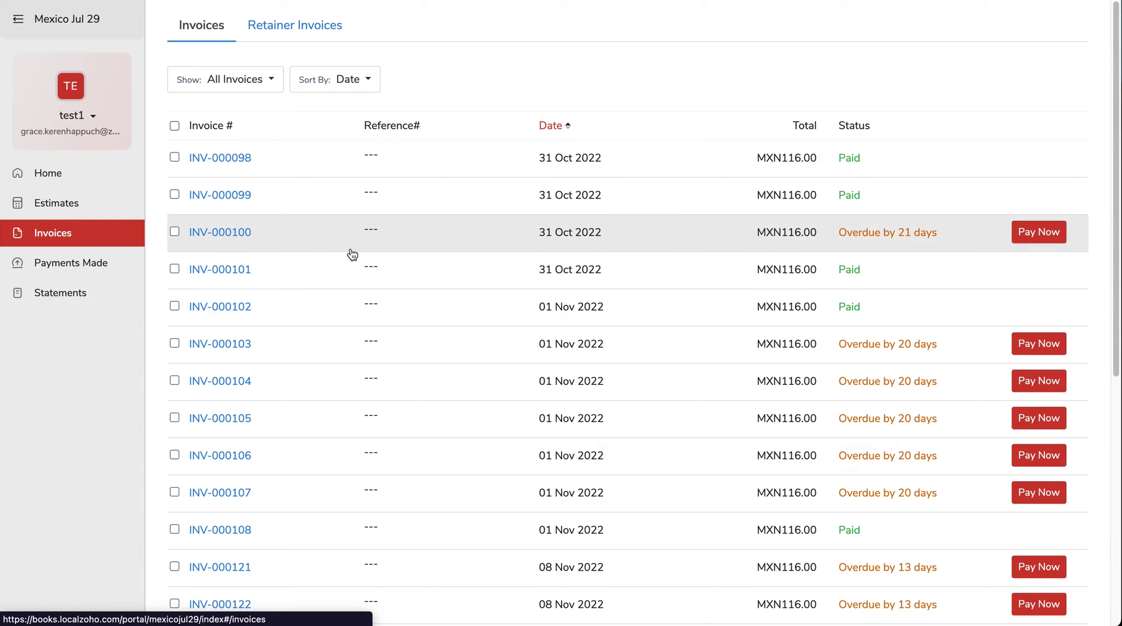
{"action": "left_click", "coordinate": [1030, 240]}
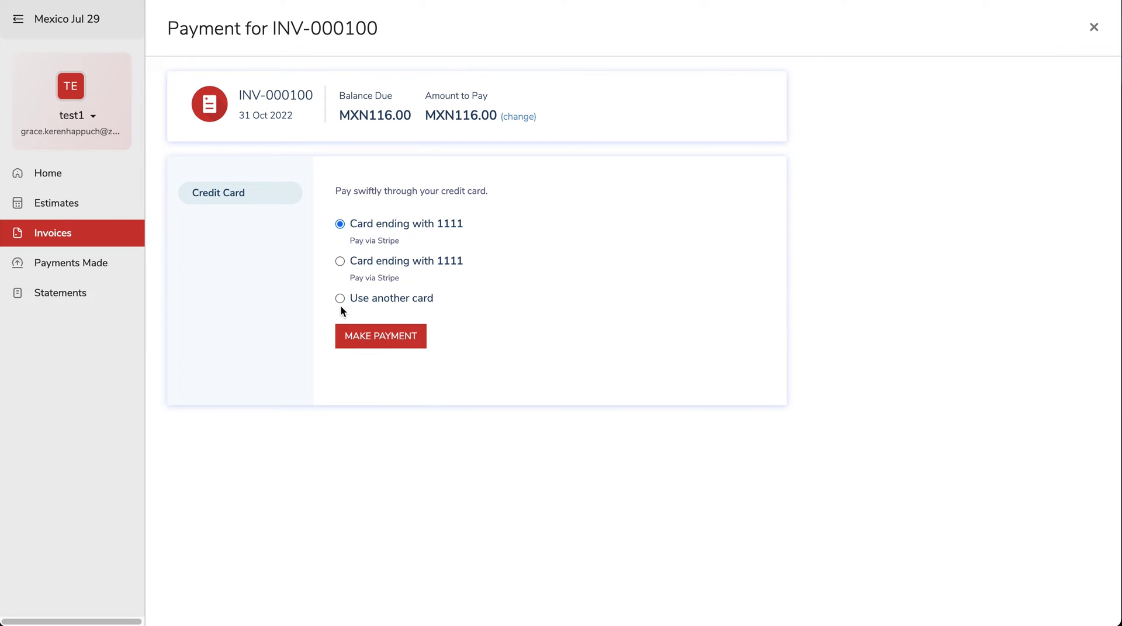
{"action": "left_click", "coordinate": [337, 300]}
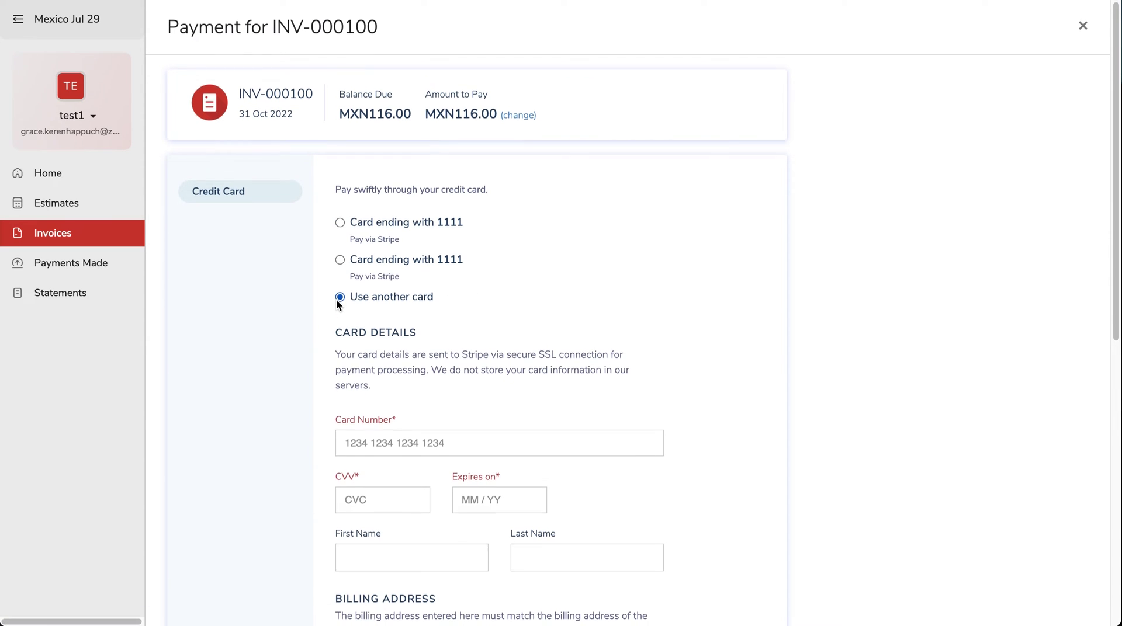
{"action": "scroll", "coordinate": [337, 301], "scroll_direction": "down", "scroll_amount": 5}
{"action": "scroll", "coordinate": [337, 300], "scroll_direction": "down", "scroll_amount": 4}
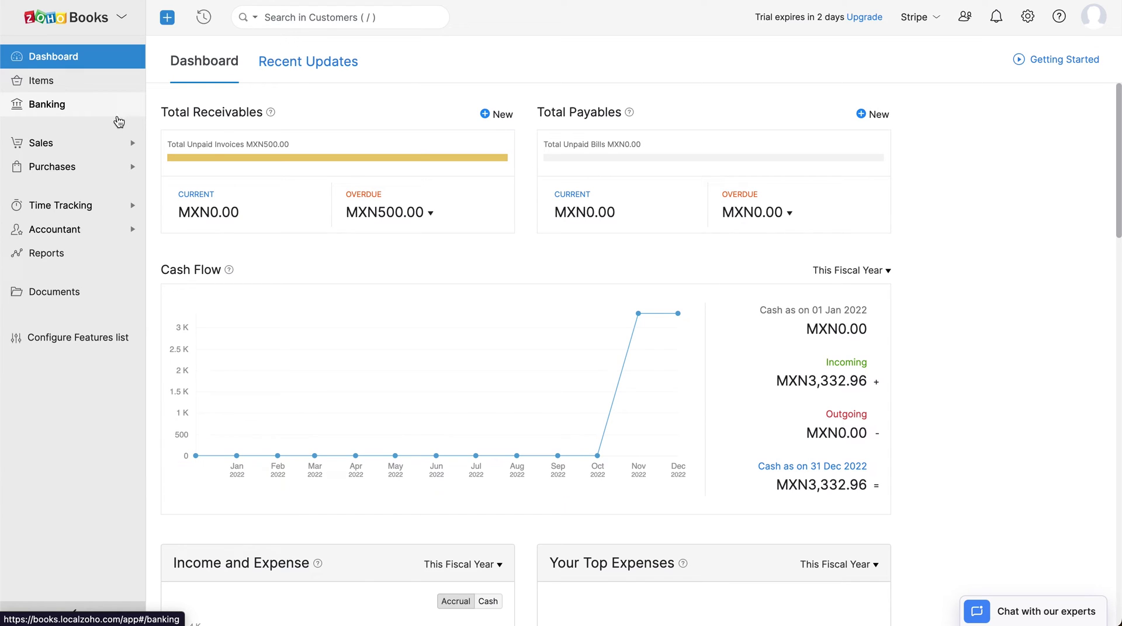
- Open the customer owing MXN500.00 and start adding a new card
{"action": "left_click", "coordinate": [115, 144]}
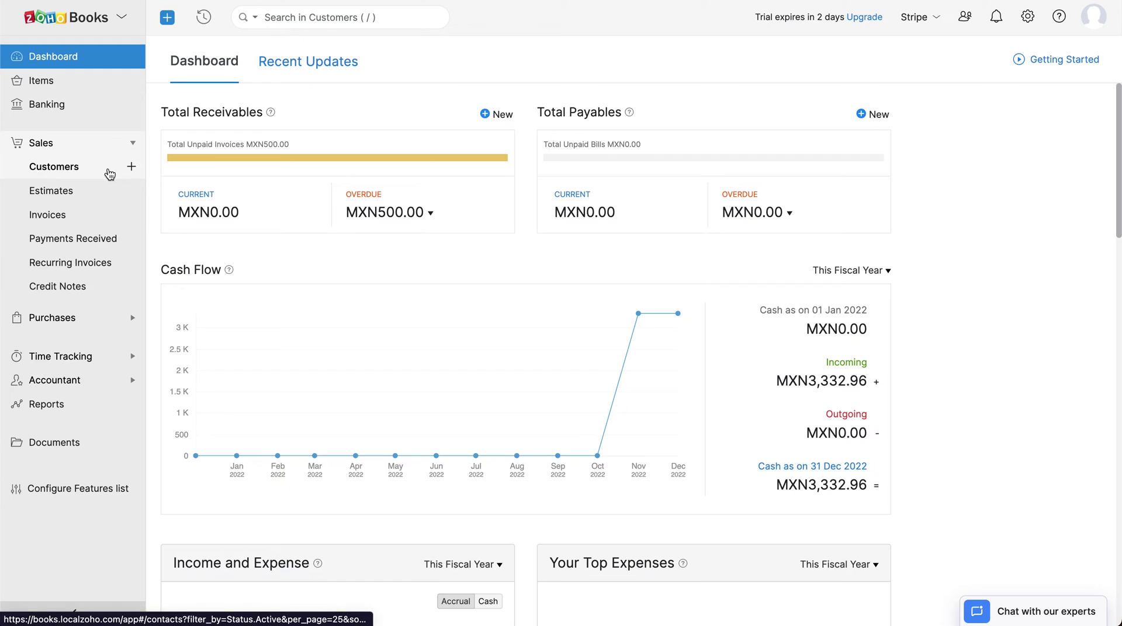
{"action": "left_click", "coordinate": [109, 169]}
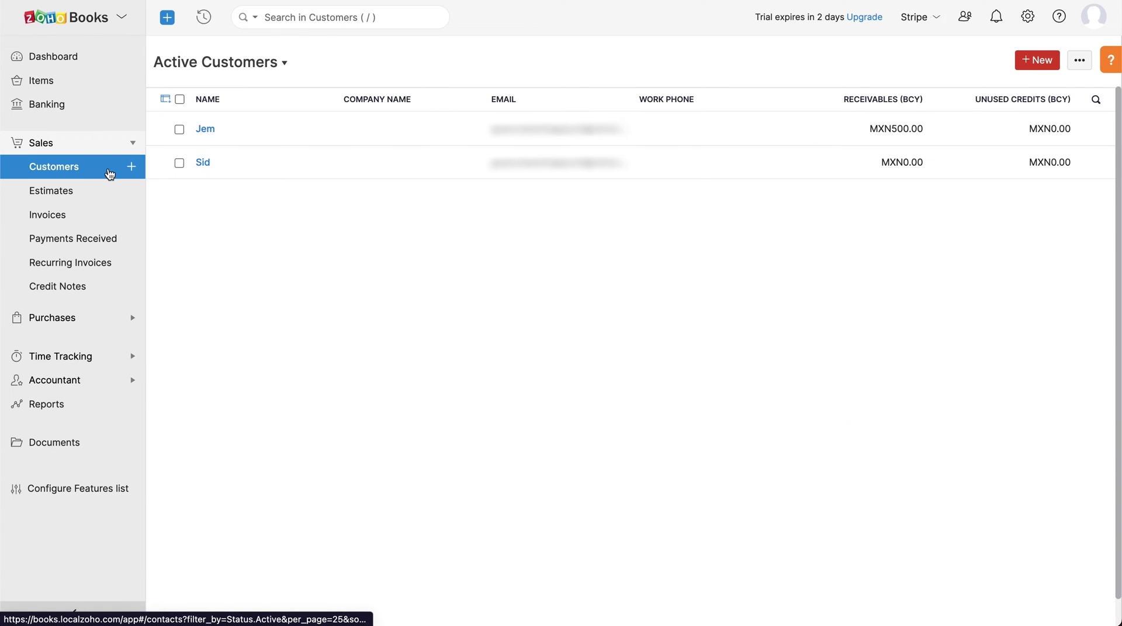
{"action": "left_click", "coordinate": [298, 140]}
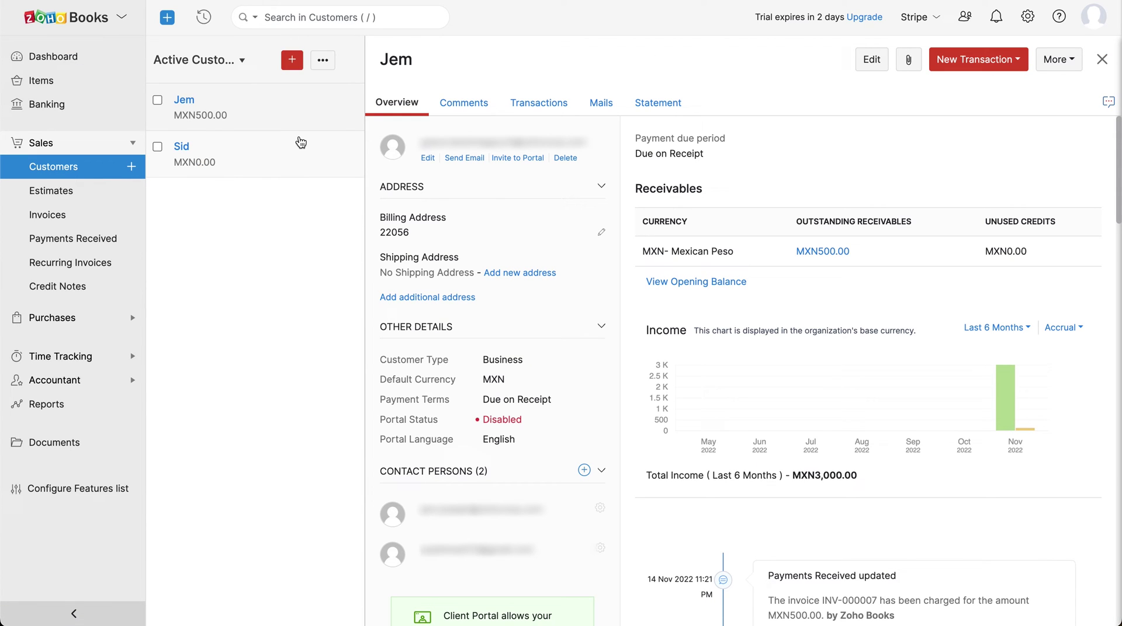
{"action": "left_click", "coordinate": [1052, 65]}
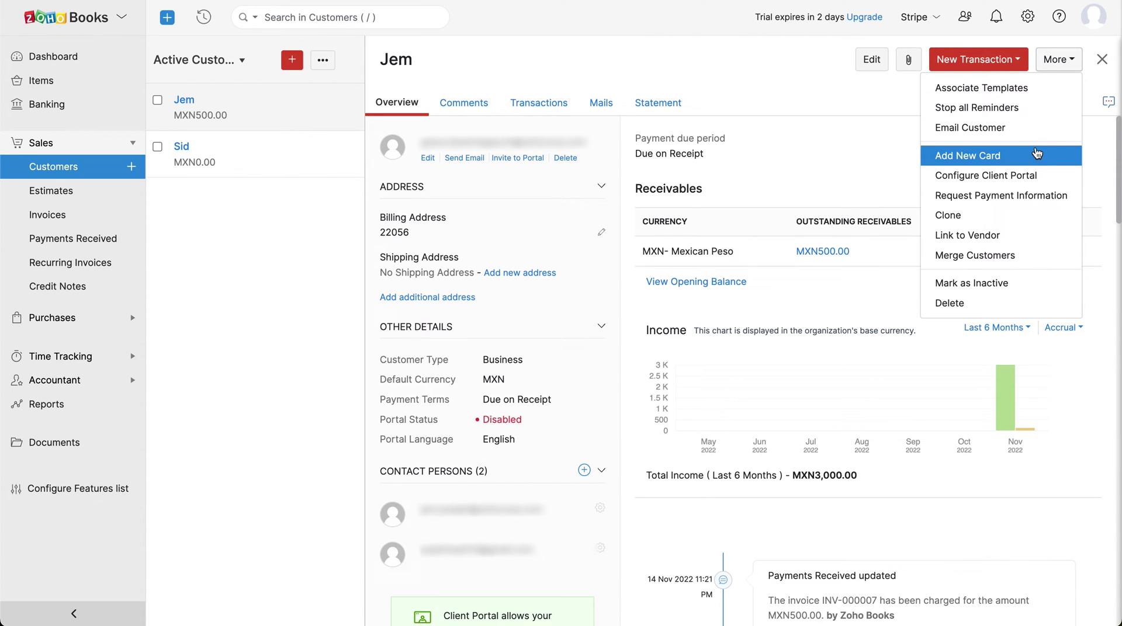
{"action": "left_click", "coordinate": [1035, 153]}
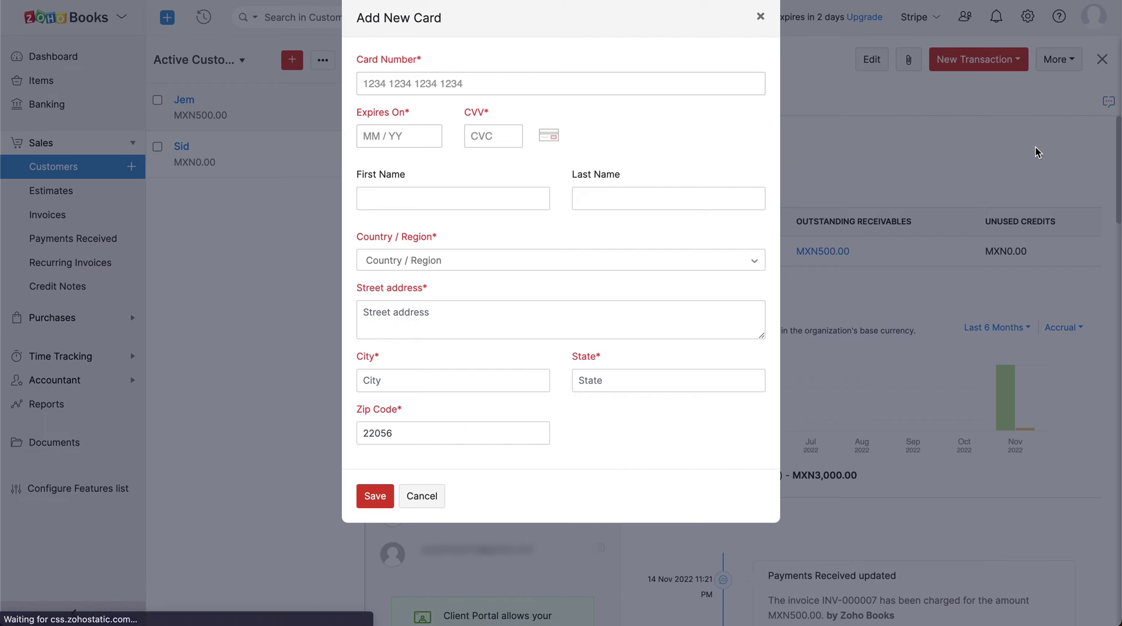
- Enter the card number, expiry 06/56 and security code
{"action": "left_click", "coordinate": [371, 86]}
{"action": "key", "text": "ctrl+v"}
{"action": "left_click", "coordinate": [369, 135]}
{"action": "type", "text": "0656"}
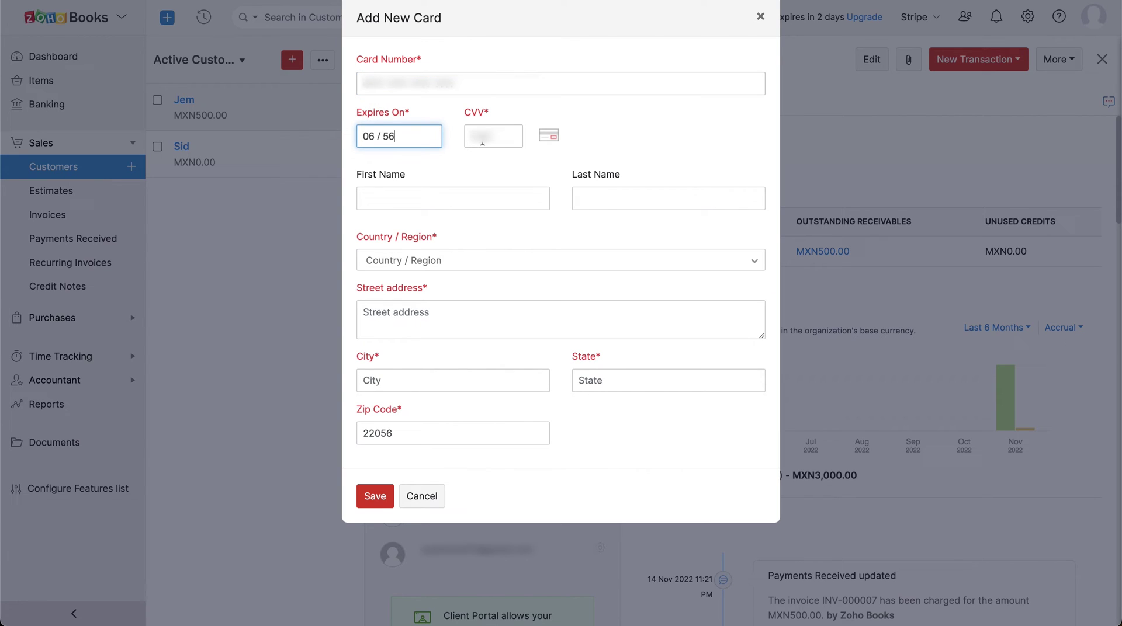
{"action": "left_click", "coordinate": [482, 140]}
{"action": "key", "text": "ctrl+v"}
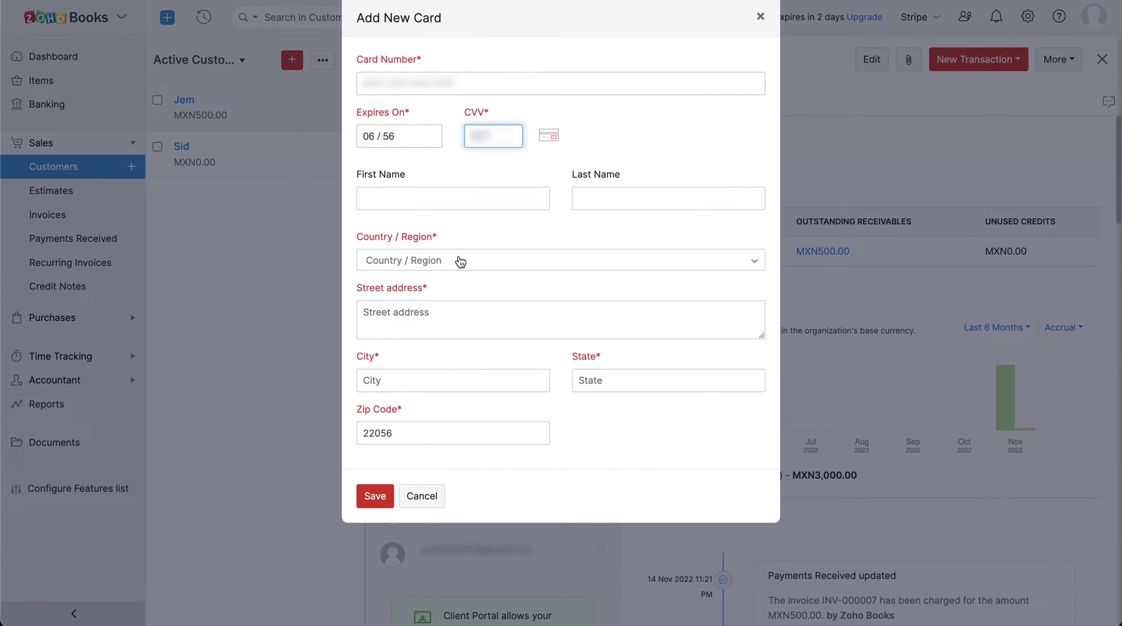
- Set billing country Mexico, street, city 'Nuevo Leon', state 'San Nicolas De Los Ga', and save the card
{"action": "left_click", "coordinate": [460, 262]}
{"action": "left_click", "coordinate": [459, 260]}
{"action": "type", "text": "Mexico"}
{"action": "key", "text": "Return"}
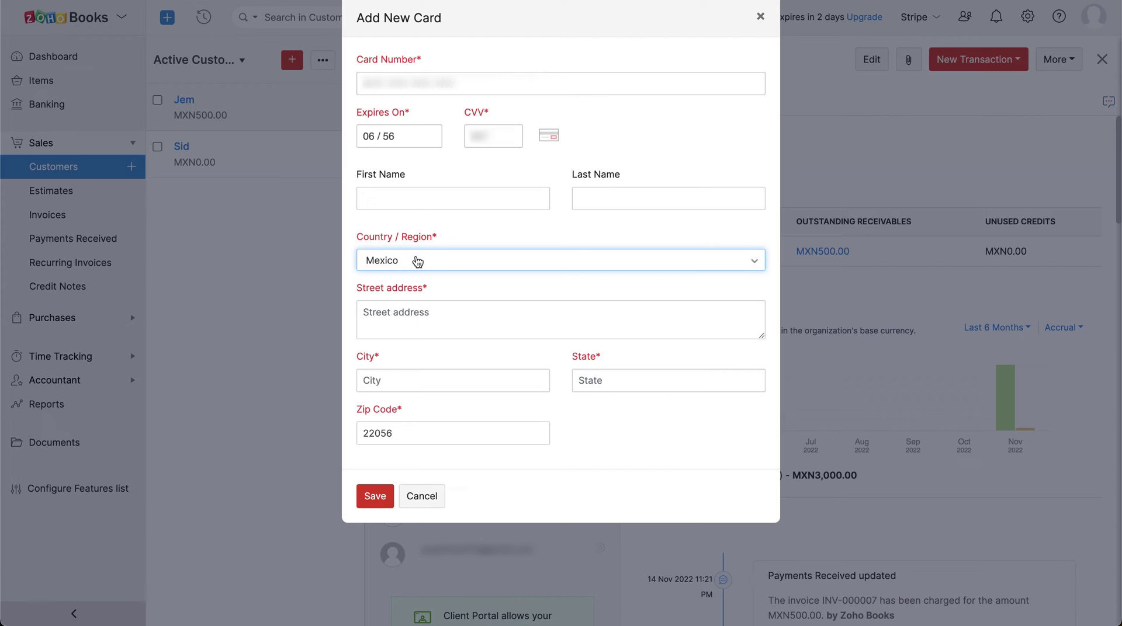
{"action": "left_click", "coordinate": [421, 317]}
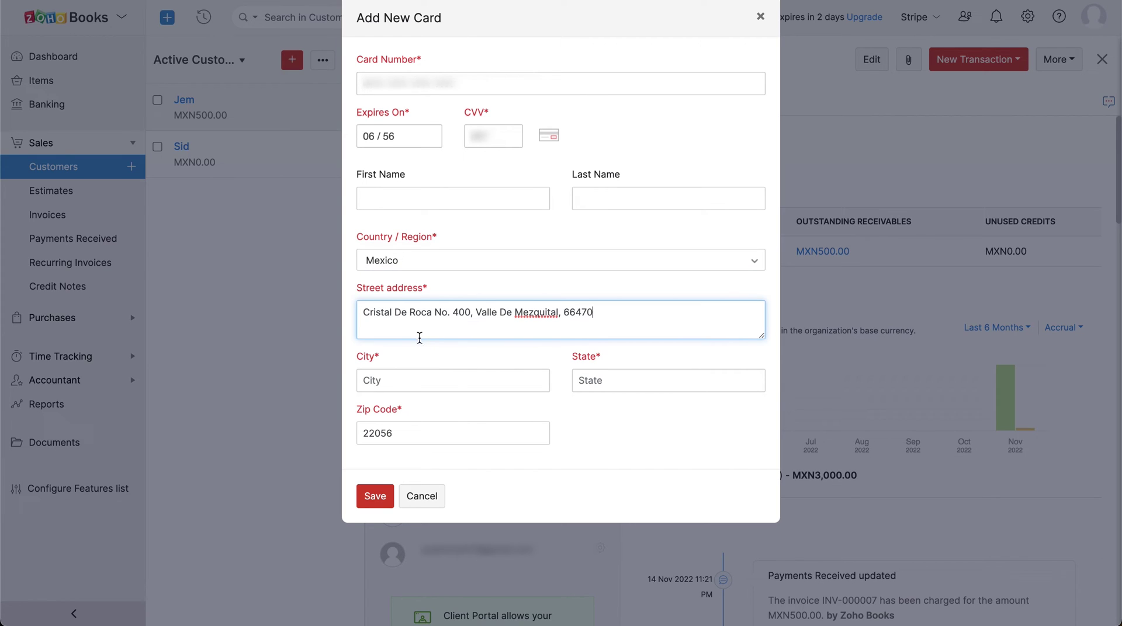
{"action": "left_click", "coordinate": [421, 379]}
{"action": "type", "text": "Nuevo Leon"}
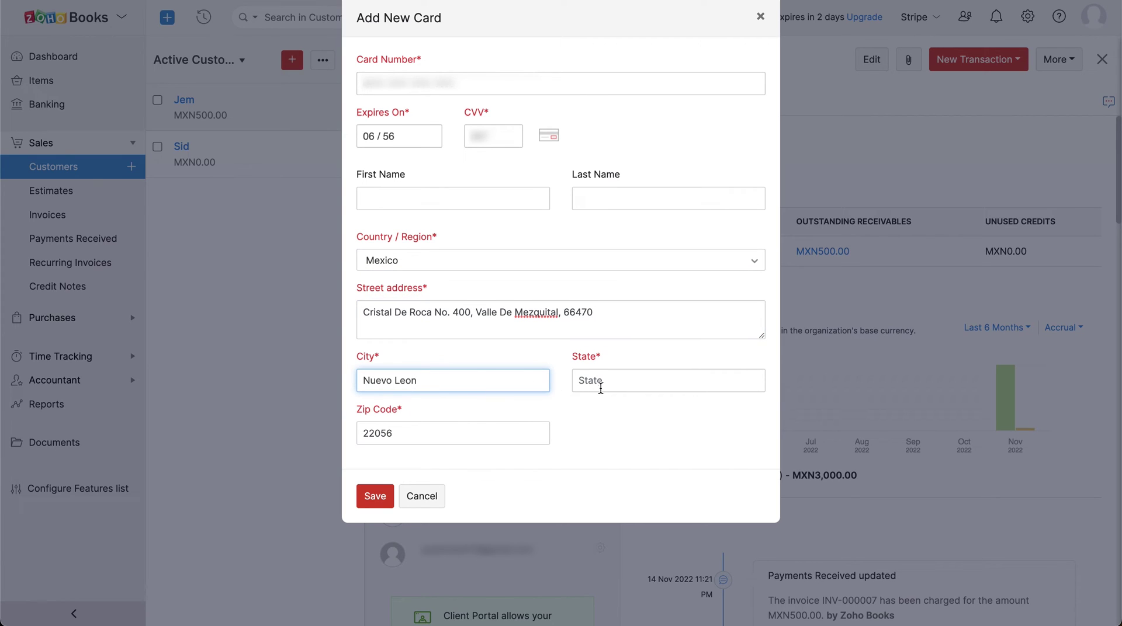
{"action": "left_click", "coordinate": [612, 383]}
{"action": "type", "text": "San Nicolas De Los Ga"}
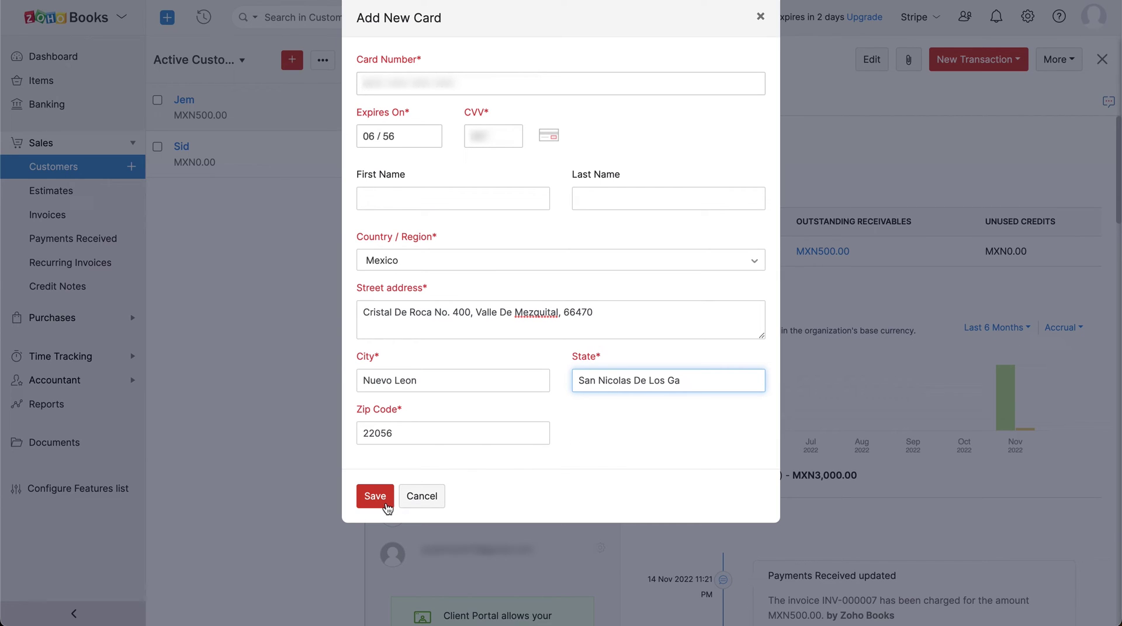
{"action": "left_click", "coordinate": [375, 497]}
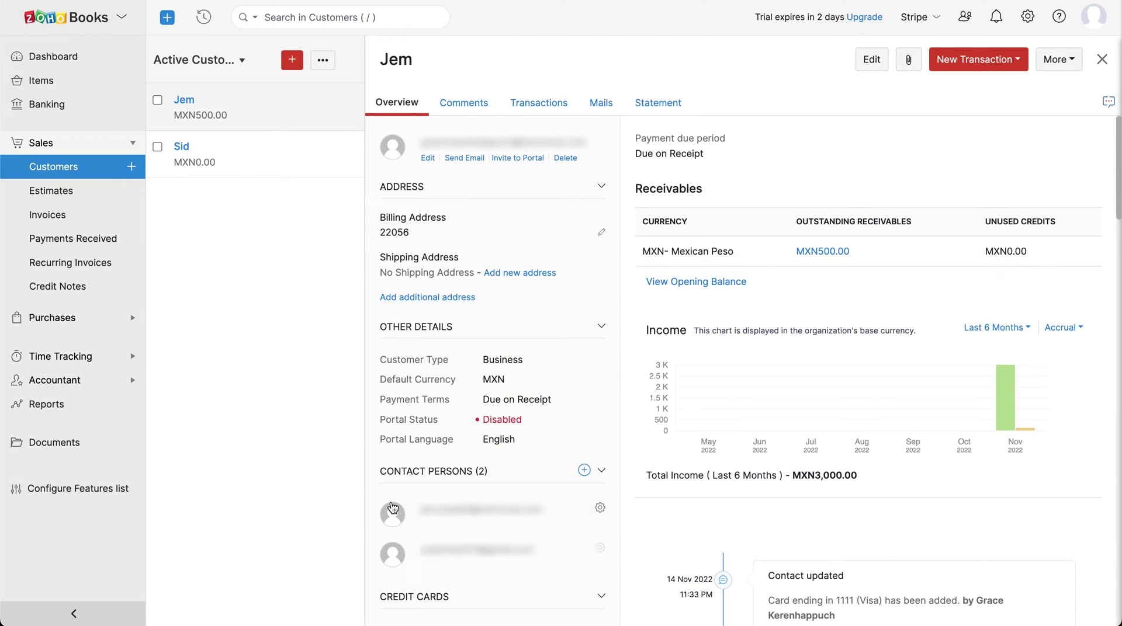
- From the dashboard, view the weekly recurring invoice profile, next invoice due 21 Nov 2022
{"action": "left_click", "coordinate": [92, 63]}
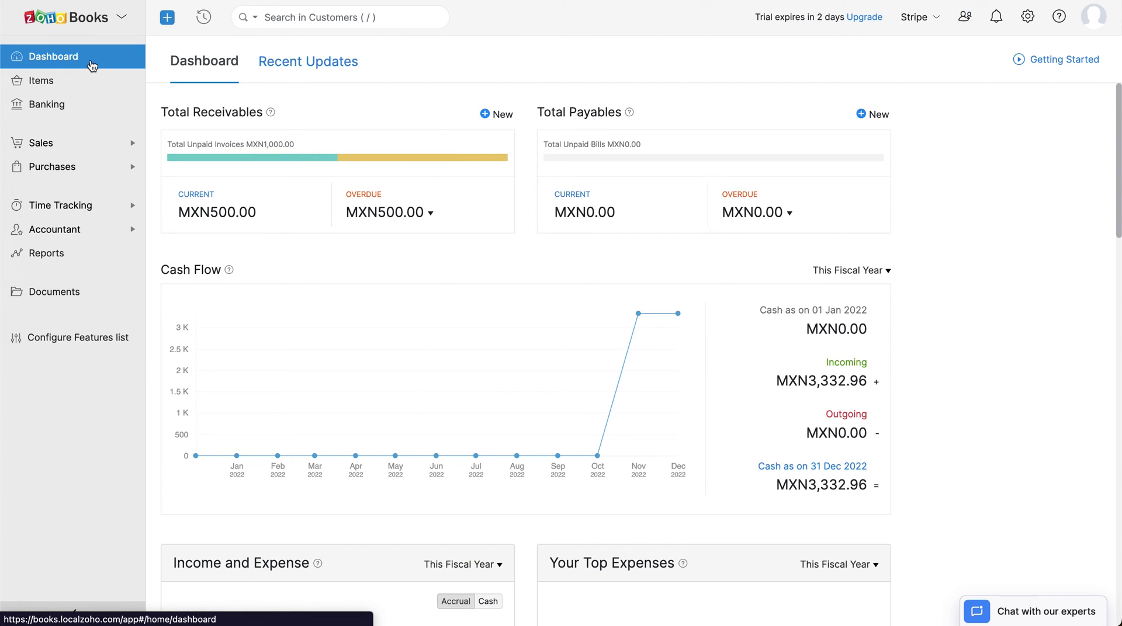
{"action": "left_click", "coordinate": [89, 147]}
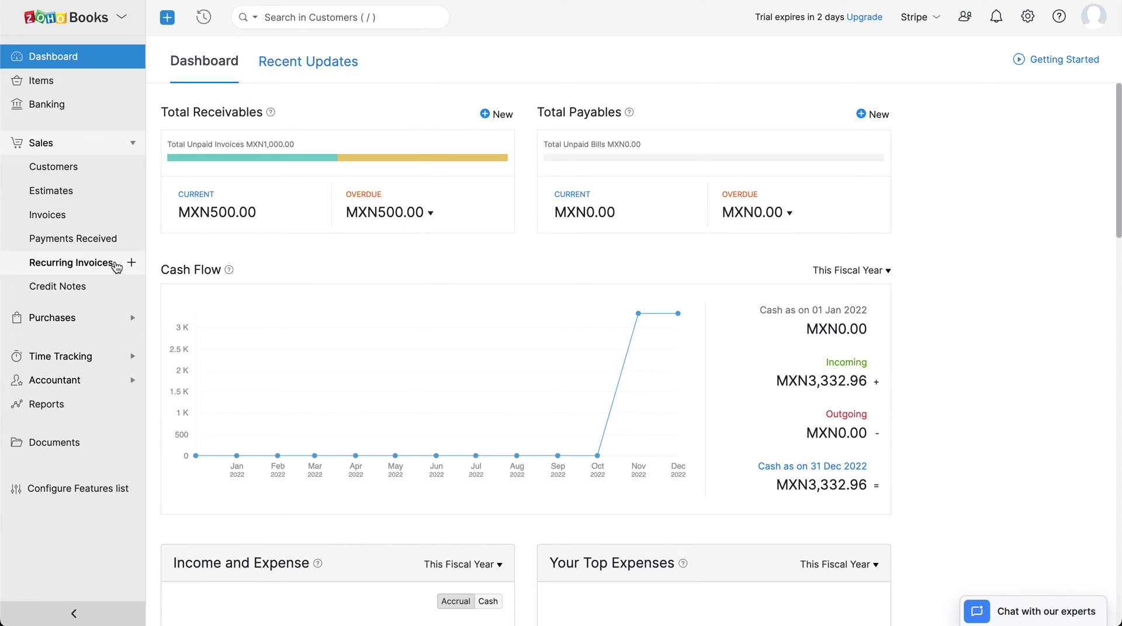
{"action": "left_click", "coordinate": [115, 270]}
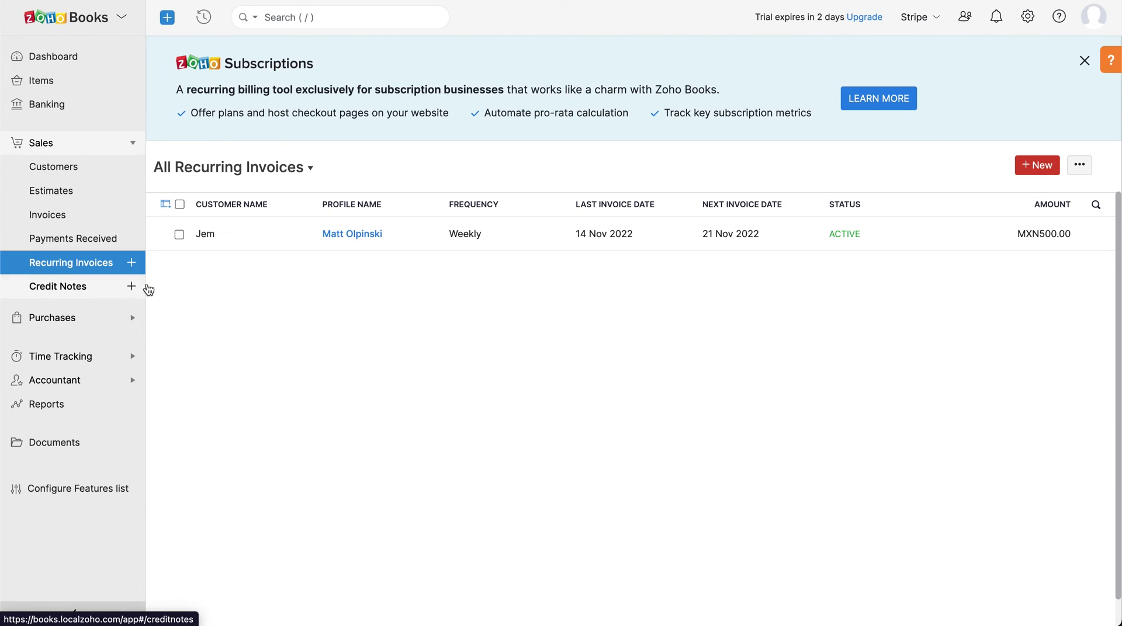
{"action": "left_click", "coordinate": [519, 239]}
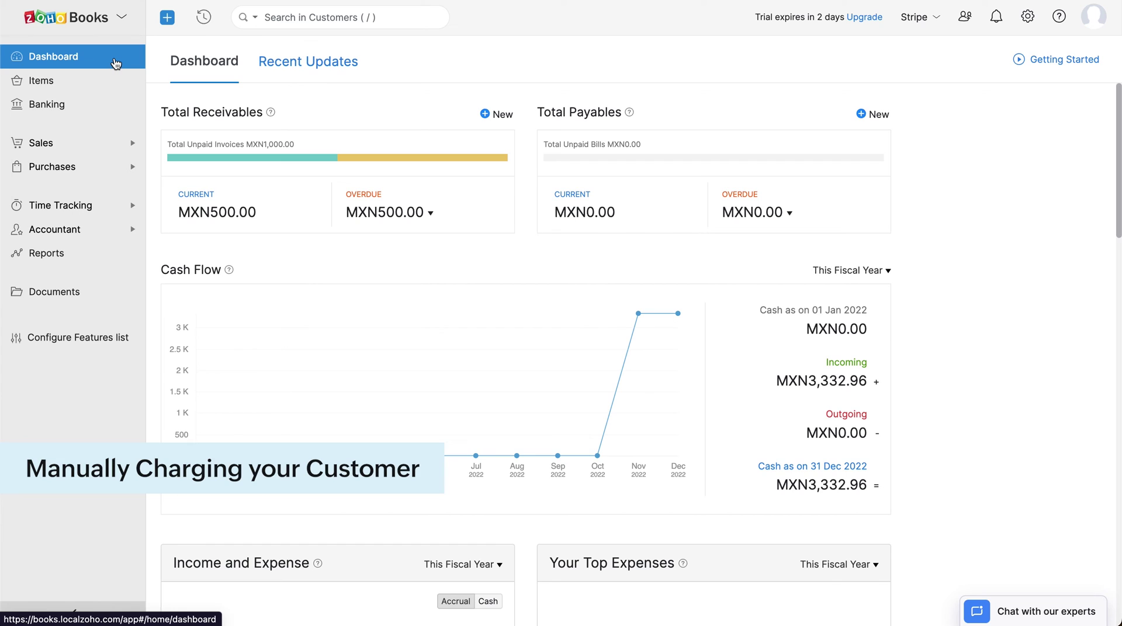
- Open invoice INV-000008 from the Sales invoice list
{"action": "left_click", "coordinate": [114, 156]}
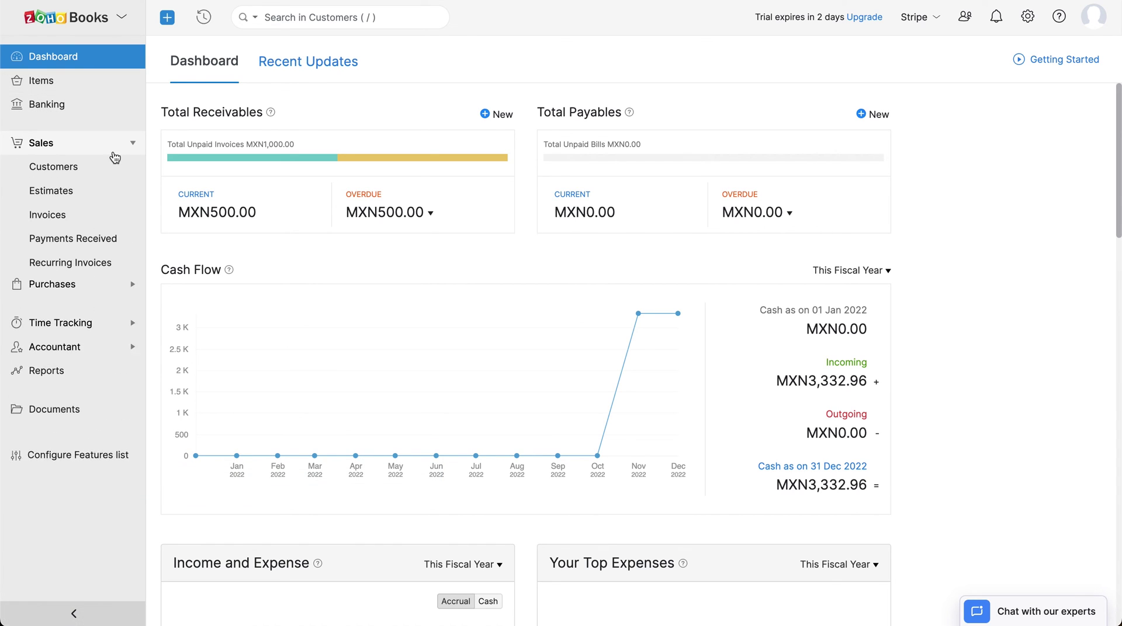
{"action": "left_click", "coordinate": [117, 218]}
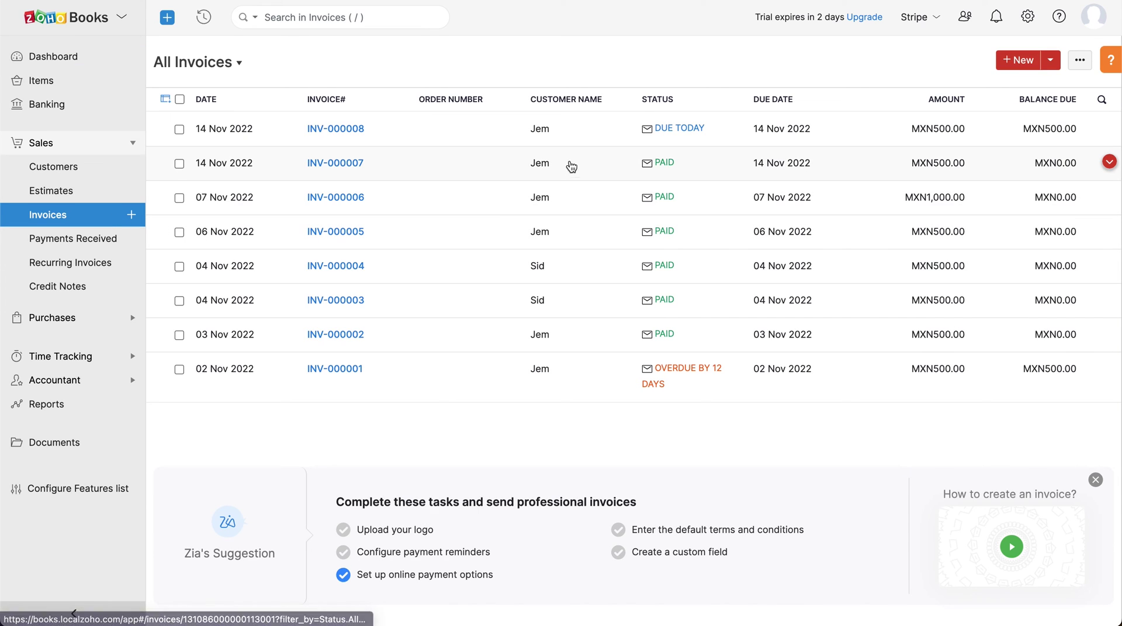
{"action": "left_click", "coordinate": [597, 134]}
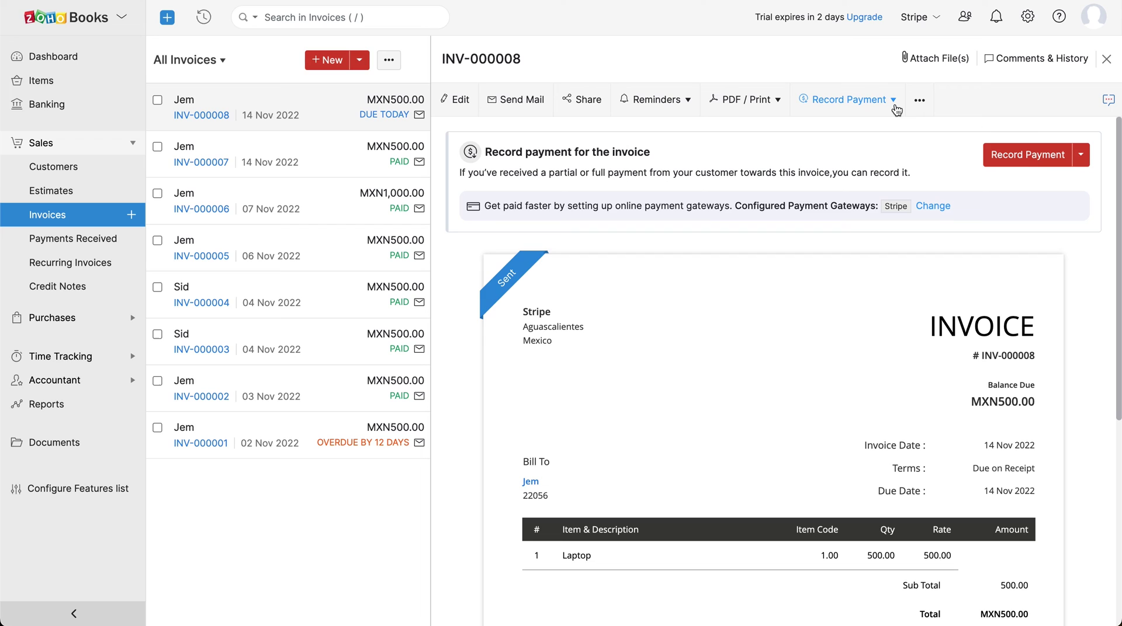
- Preview charging the MXN500.00 balance to the saved card, then cancel without charging
{"action": "left_click", "coordinate": [892, 102]}
{"action": "left_click", "coordinate": [884, 153]}
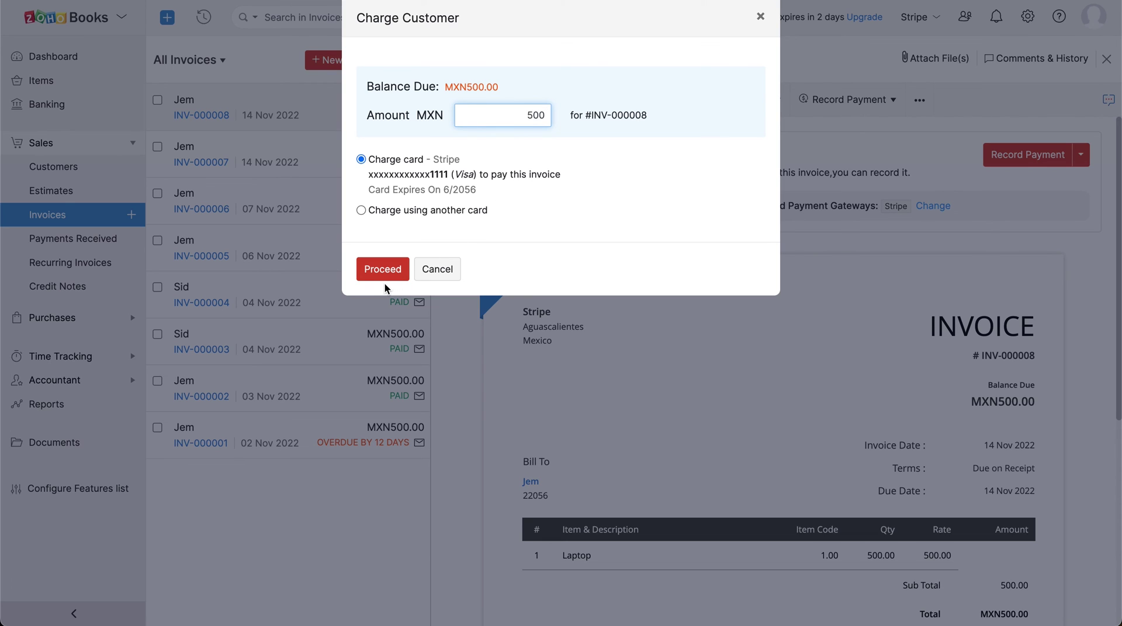
{"action": "left_click", "coordinate": [441, 273]}
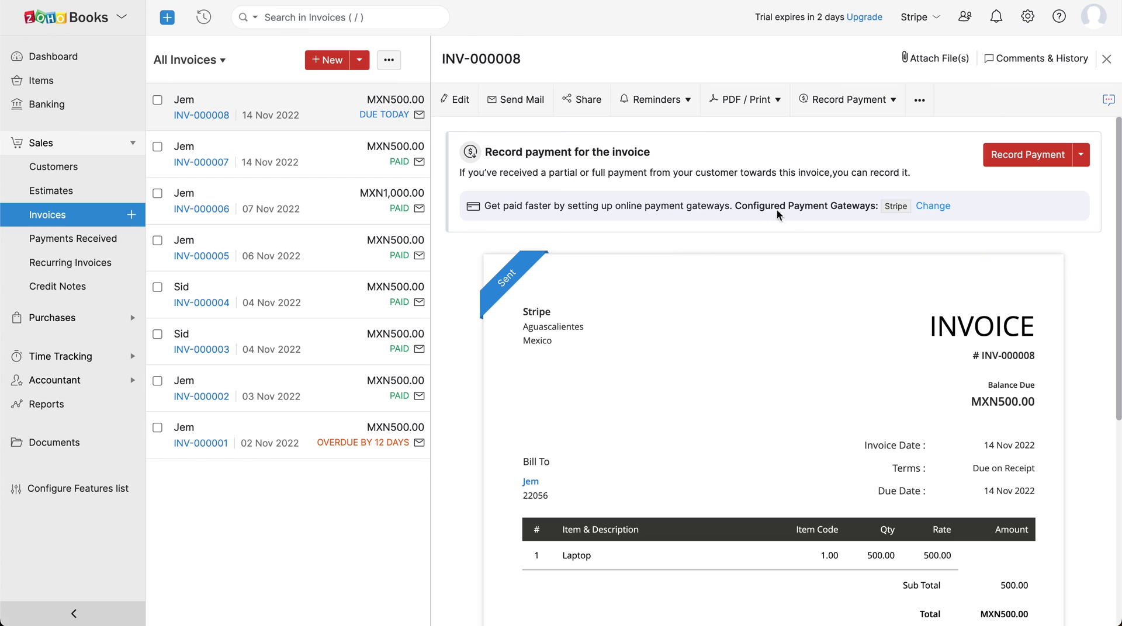
- Go to Settings > Online Payments to see Stripe as the connected gateway
{"action": "left_click", "coordinate": [1032, 23]}
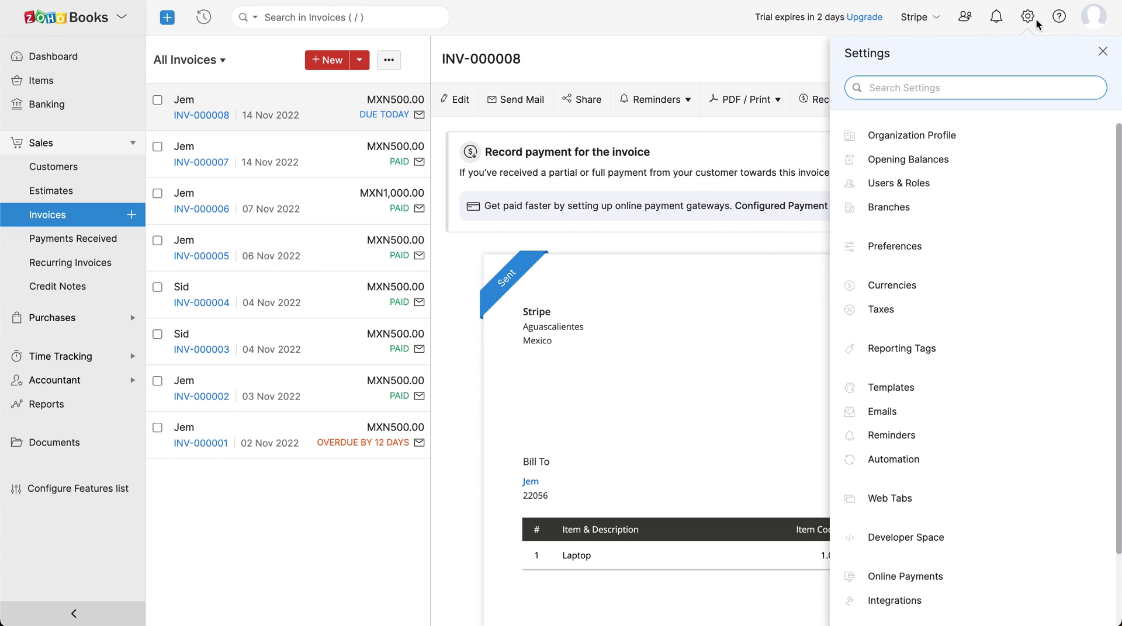
{"action": "left_click", "coordinate": [1011, 572]}
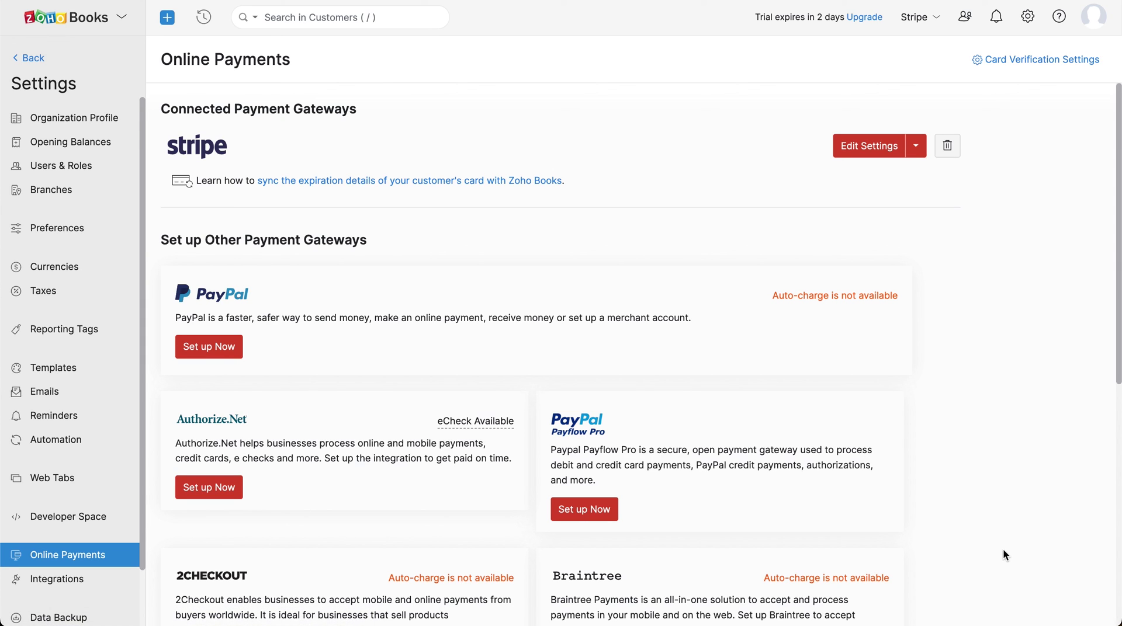